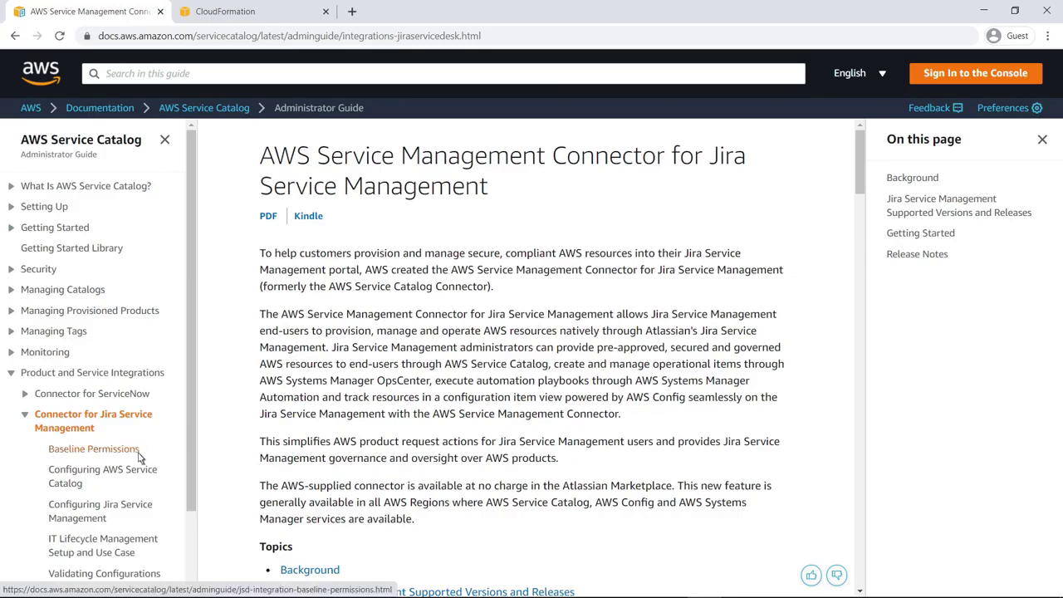
Step: Read the connector's Baseline Permissions documentation page, then go back to the CloudFormation console
{"action": "left_click", "coordinate": [93, 448]}
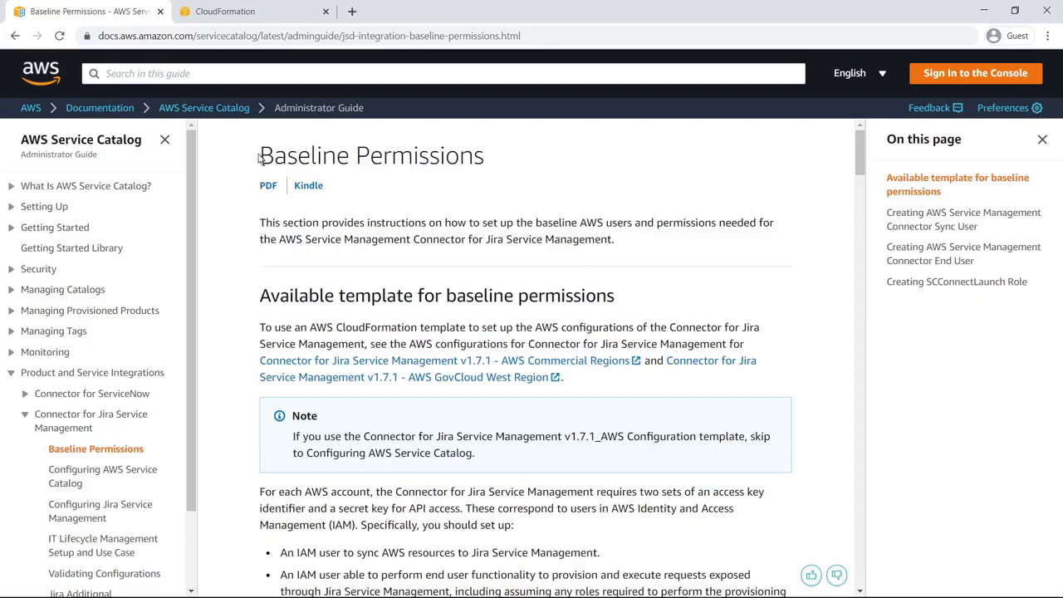
{"action": "left_click", "coordinate": [257, 14]}
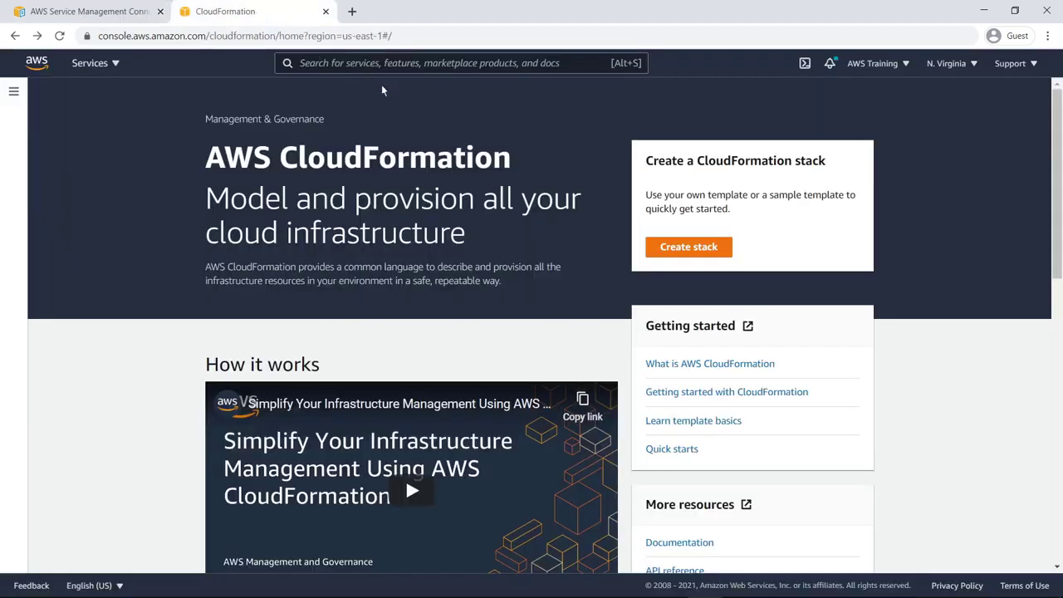
Step: Start a new stack from the uploaded connector JSON template and name it 'AWS-Connector-for-Jira'
{"action": "left_click", "coordinate": [653, 246]}
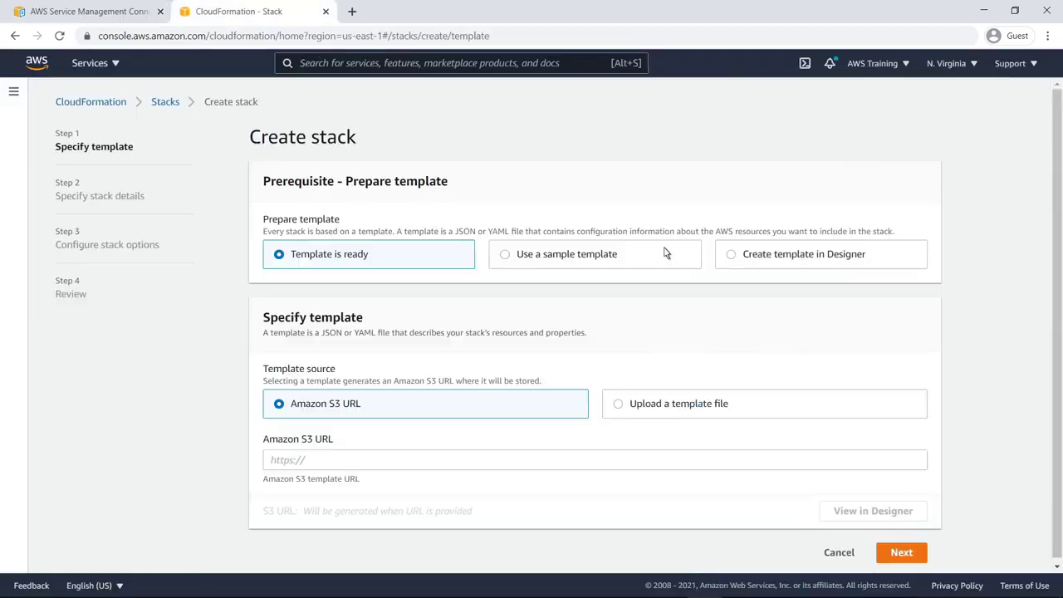
{"action": "left_click", "coordinate": [619, 405]}
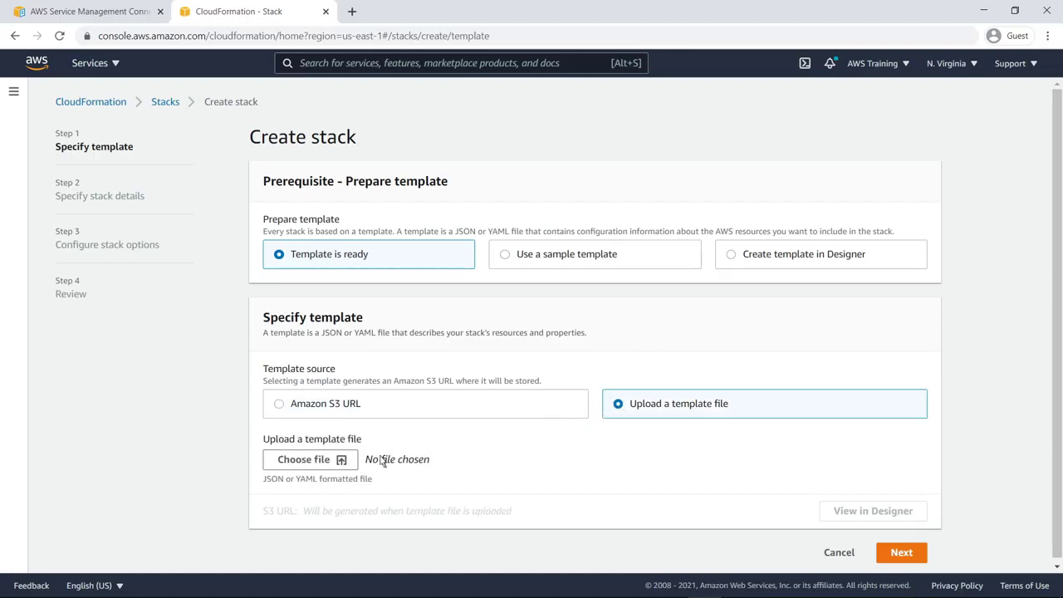
{"action": "left_click", "coordinate": [355, 465]}
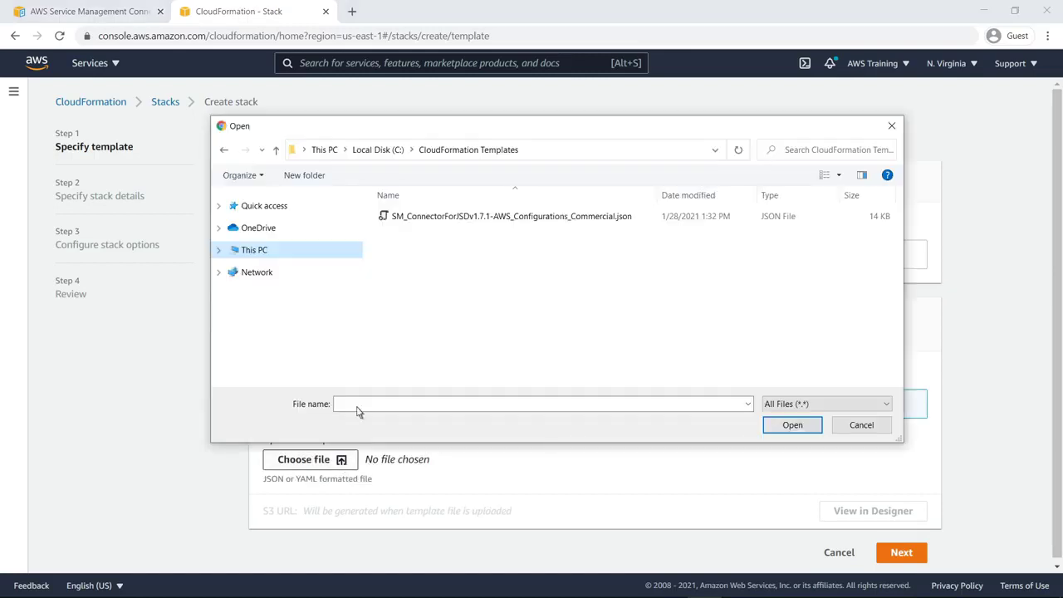
{"action": "double_click", "coordinate": [397, 221]}
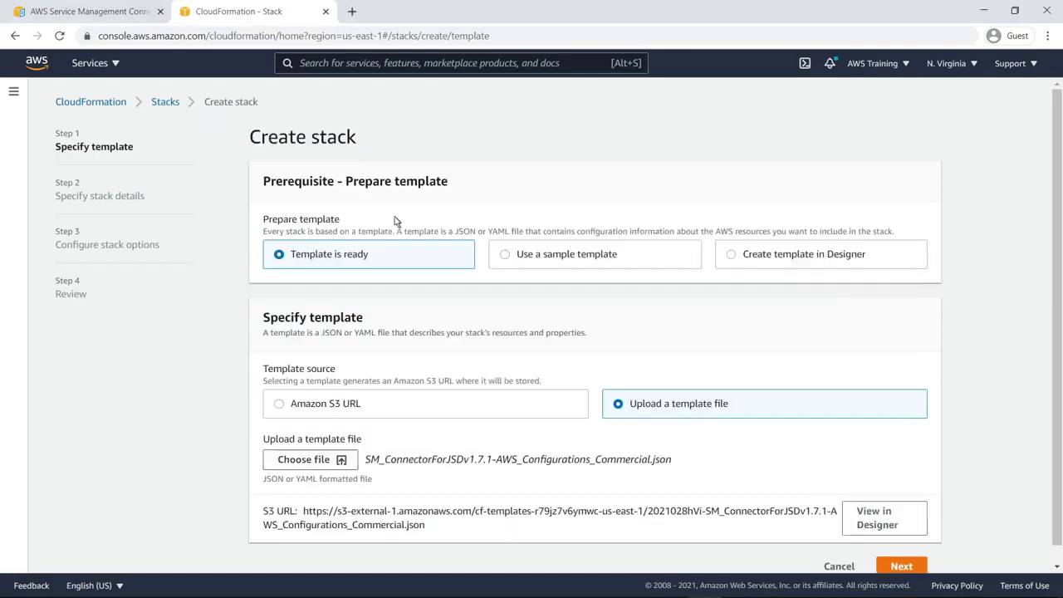
{"action": "left_click", "coordinate": [894, 571]}
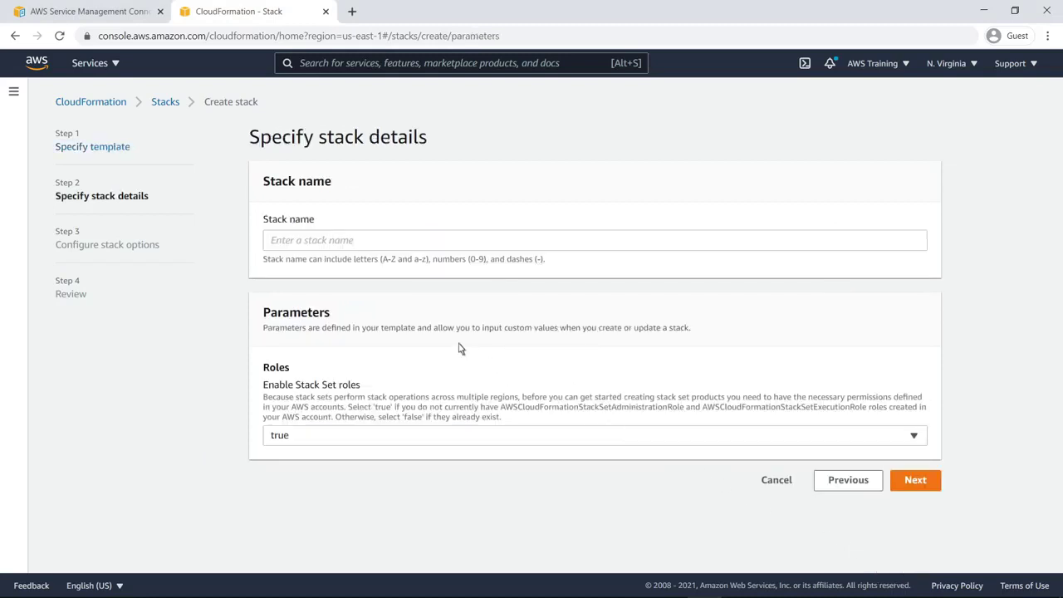
{"action": "left_click", "coordinate": [272, 242]}
{"action": "type", "text": "AWS-Connector-for-Jira"}
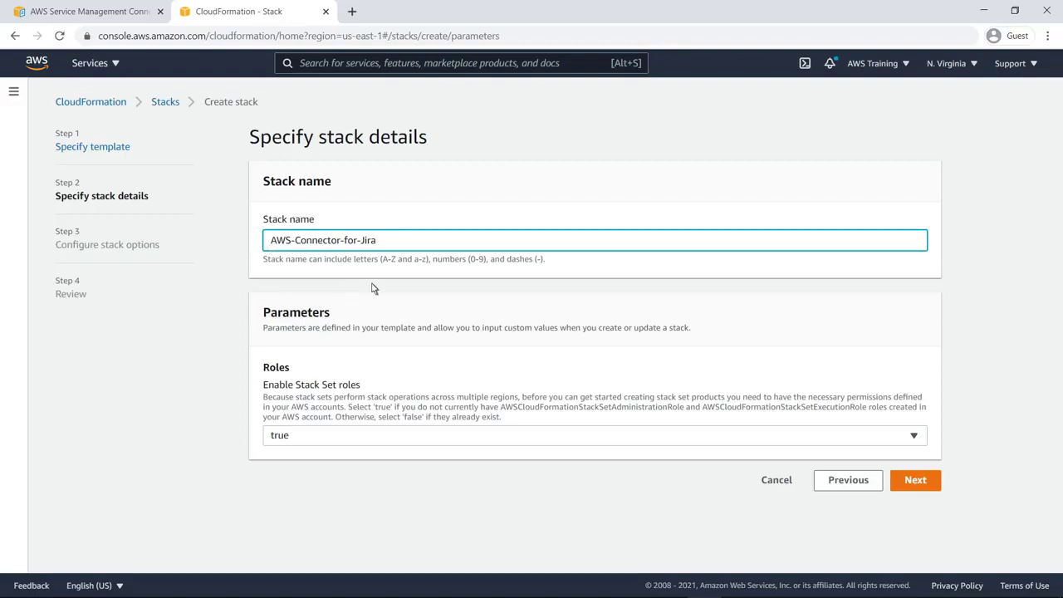
Step: Accept default stack options, acknowledge IAM resource creation, and create the stack
{"action": "left_click", "coordinate": [909, 485]}
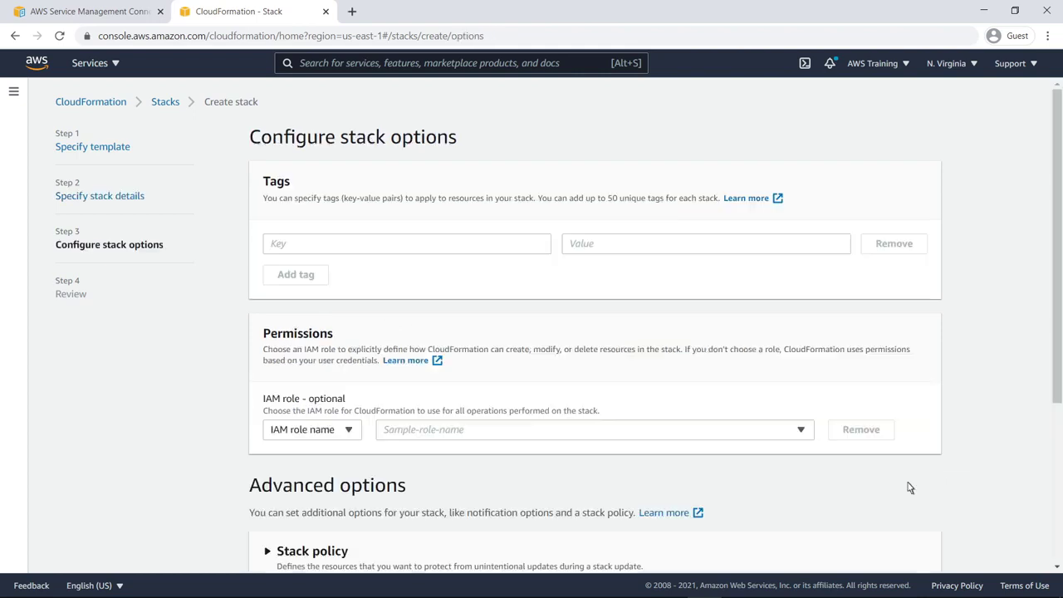
{"action": "scroll", "coordinate": [1053, 559], "scroll_direction": "down", "scroll_amount": 3}
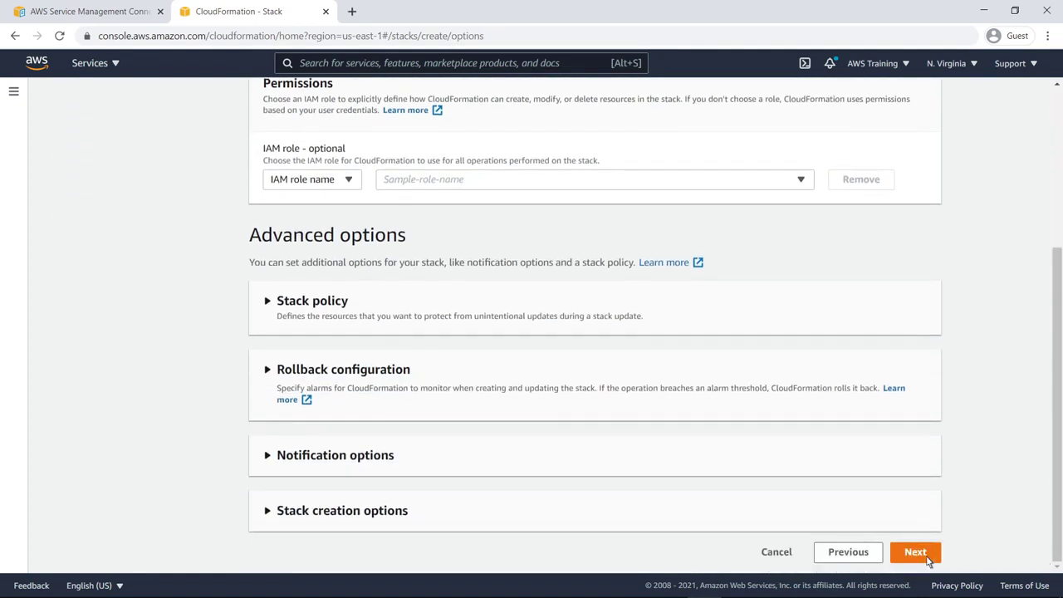
{"action": "left_click", "coordinate": [928, 553]}
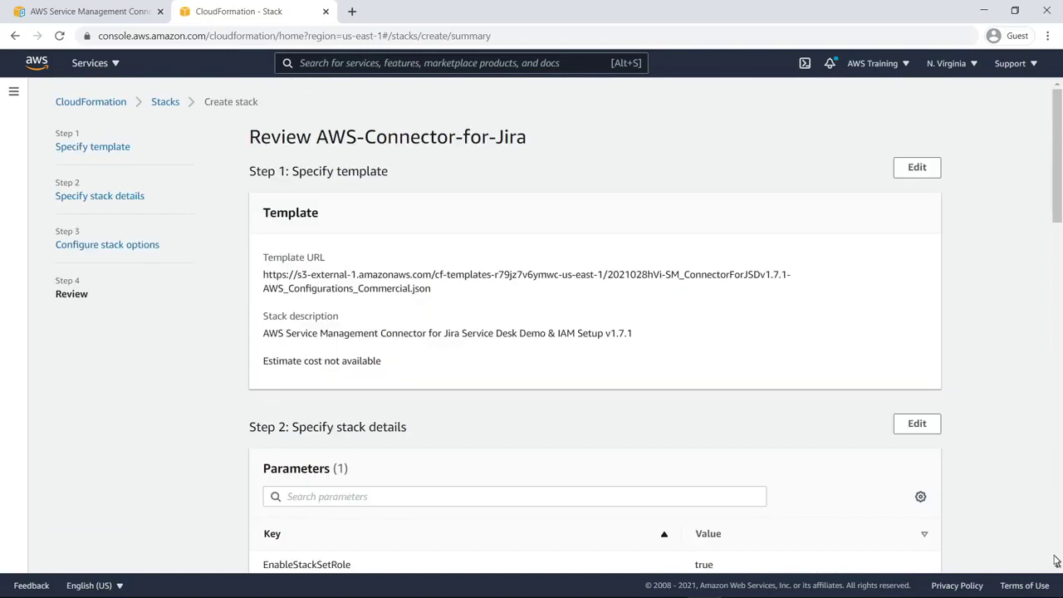
{"action": "scroll", "coordinate": [1055, 560], "scroll_direction": "down", "scroll_amount": 15}
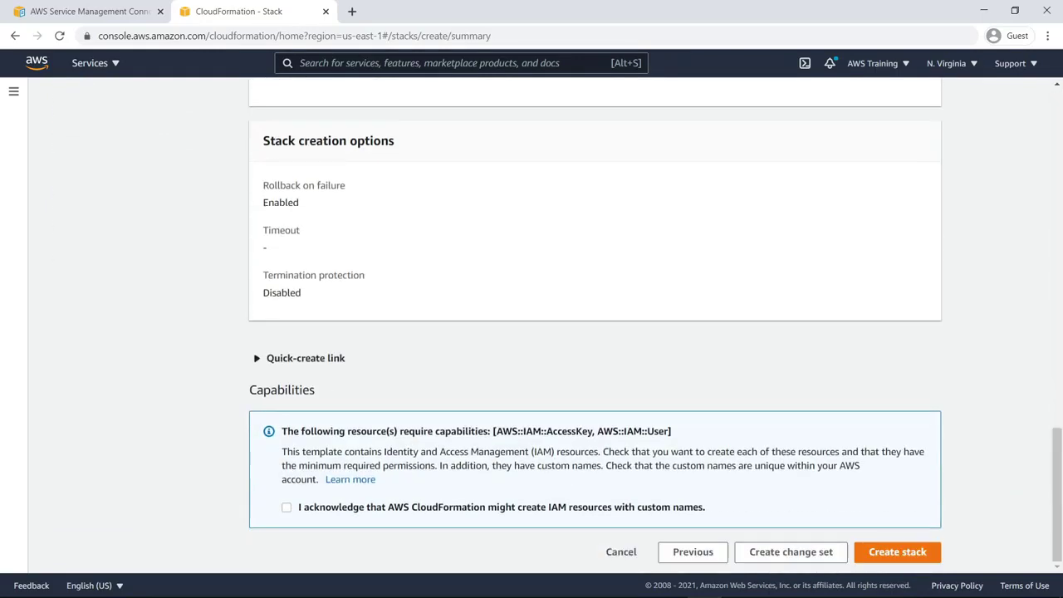
{"action": "left_click", "coordinate": [300, 513]}
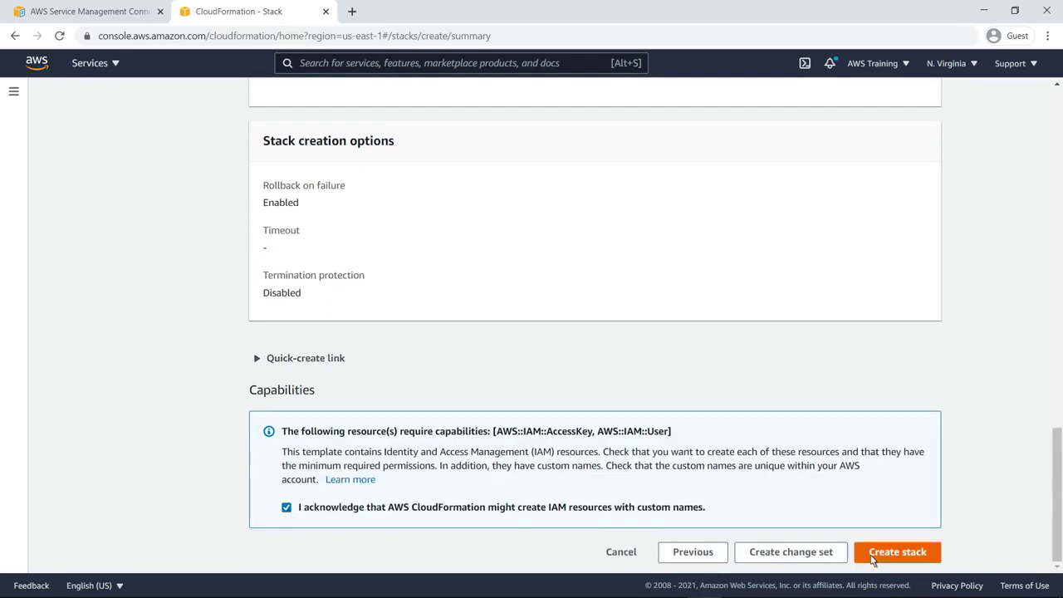
{"action": "left_click", "coordinate": [895, 552]}
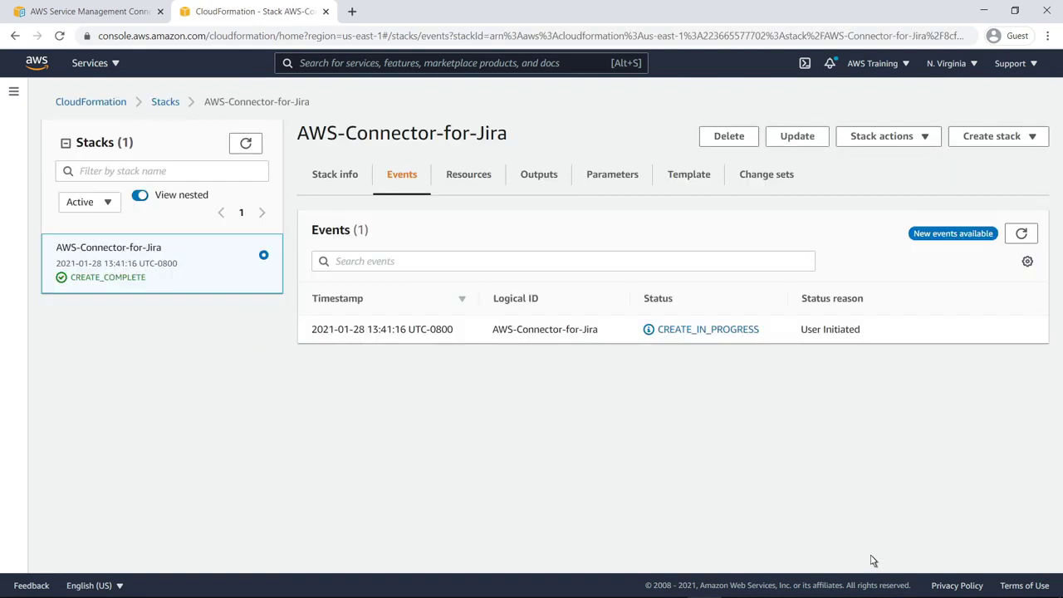
Step: Confirm the stack is CREATE_COMPLETE, review its 12 resources, and search for 'Identity'
{"action": "left_click", "coordinate": [1021, 234]}
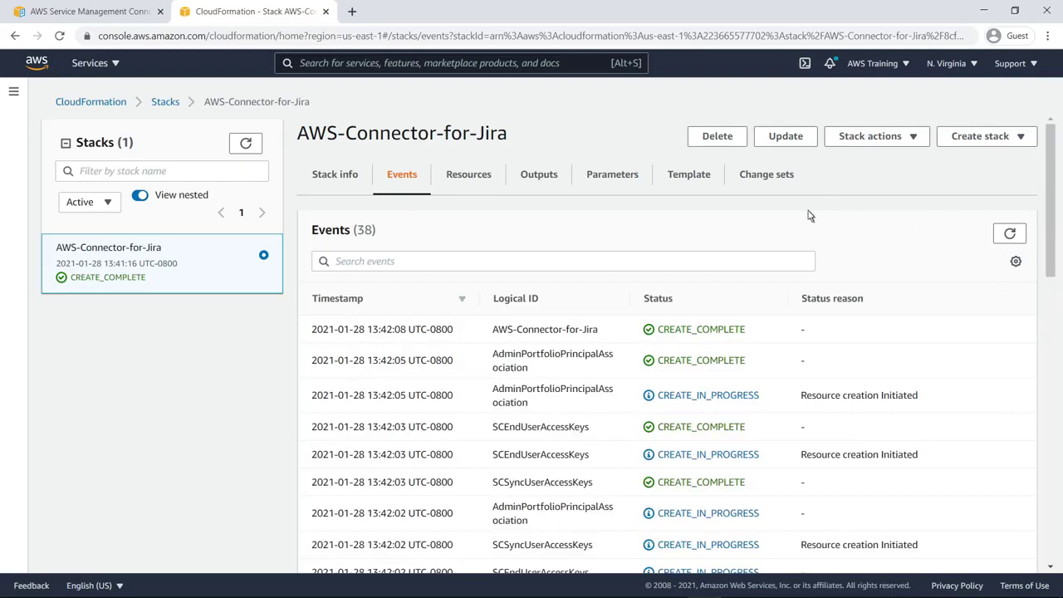
{"action": "left_click", "coordinate": [468, 174]}
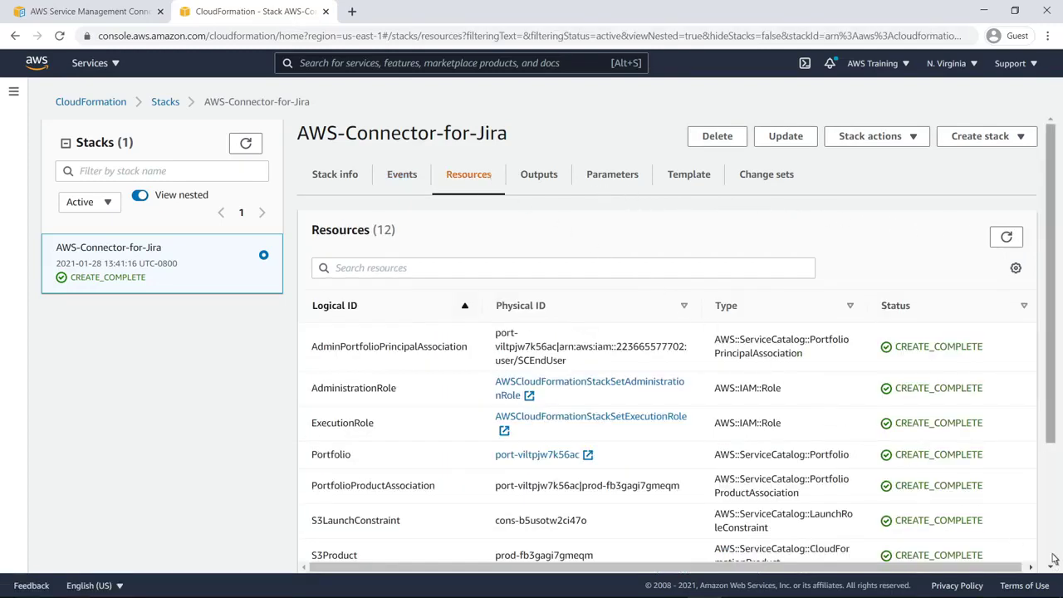
{"action": "scroll", "coordinate": [1052, 559], "scroll_direction": "down", "scroll_amount": 2}
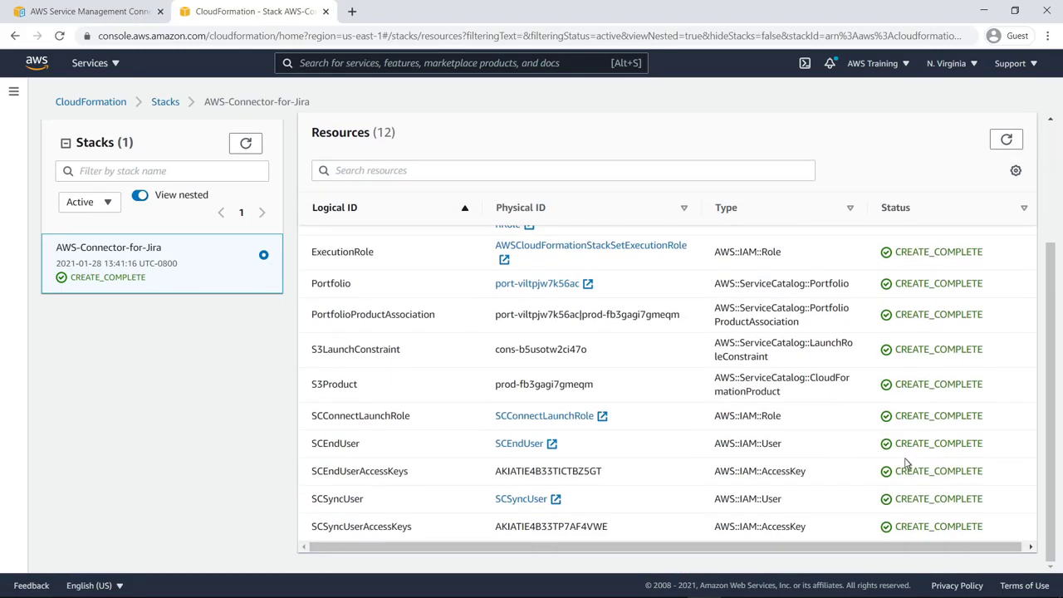
{"action": "left_click", "coordinate": [303, 66]}
{"action": "type", "text": "Identity"}
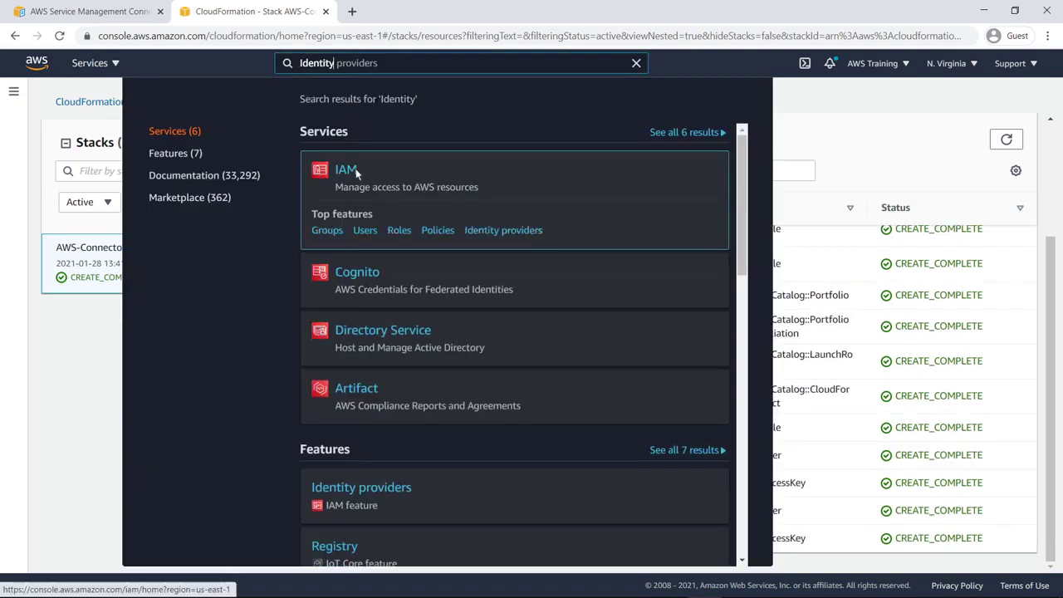
Step: Open IAM and review the newly created roles and users
{"action": "left_click", "coordinate": [355, 169]}
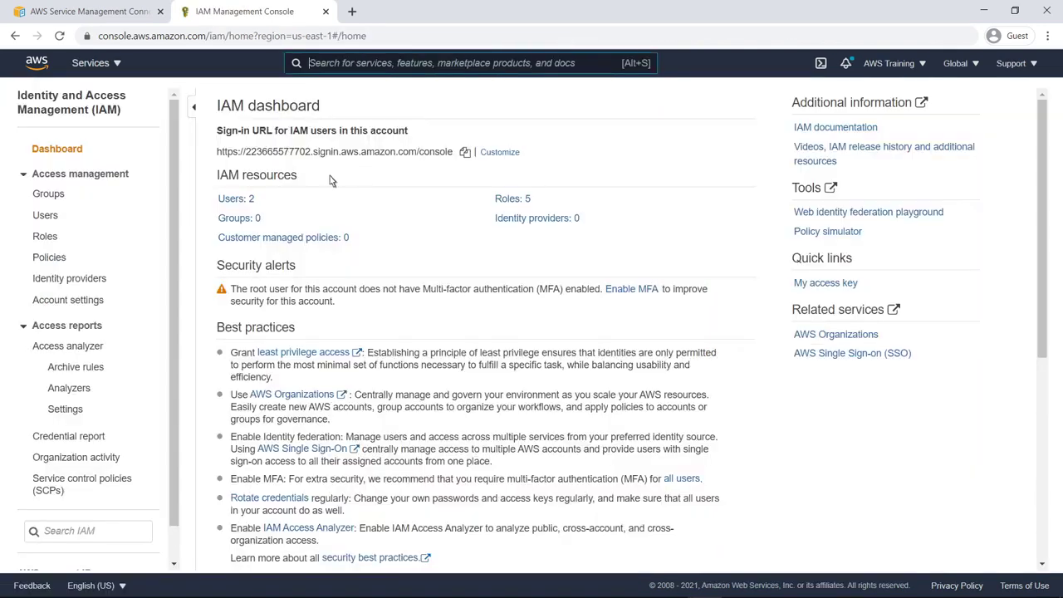
{"action": "left_click", "coordinate": [46, 236]}
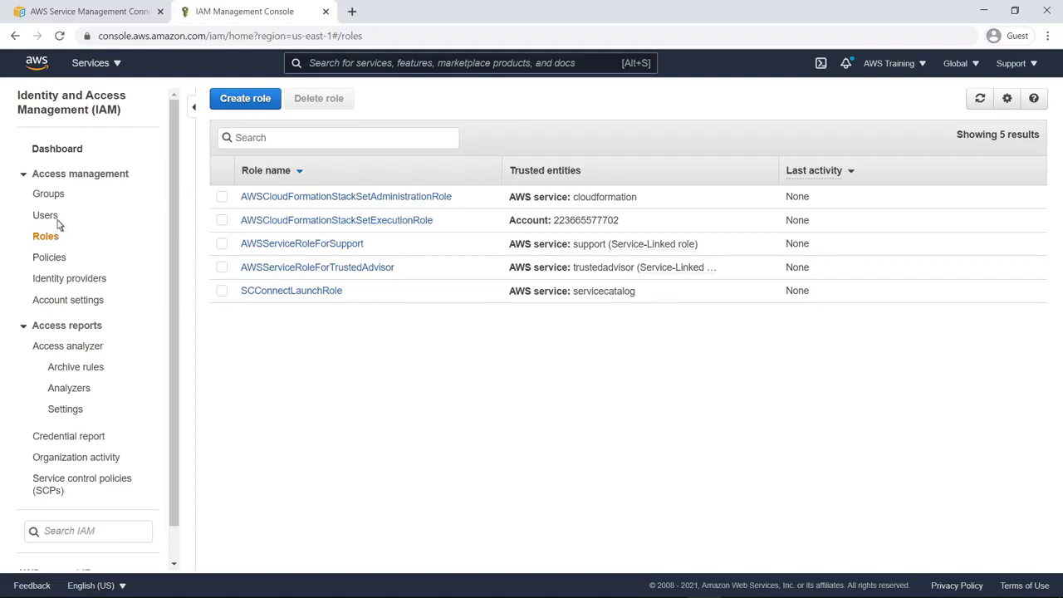
{"action": "left_click", "coordinate": [49, 216]}
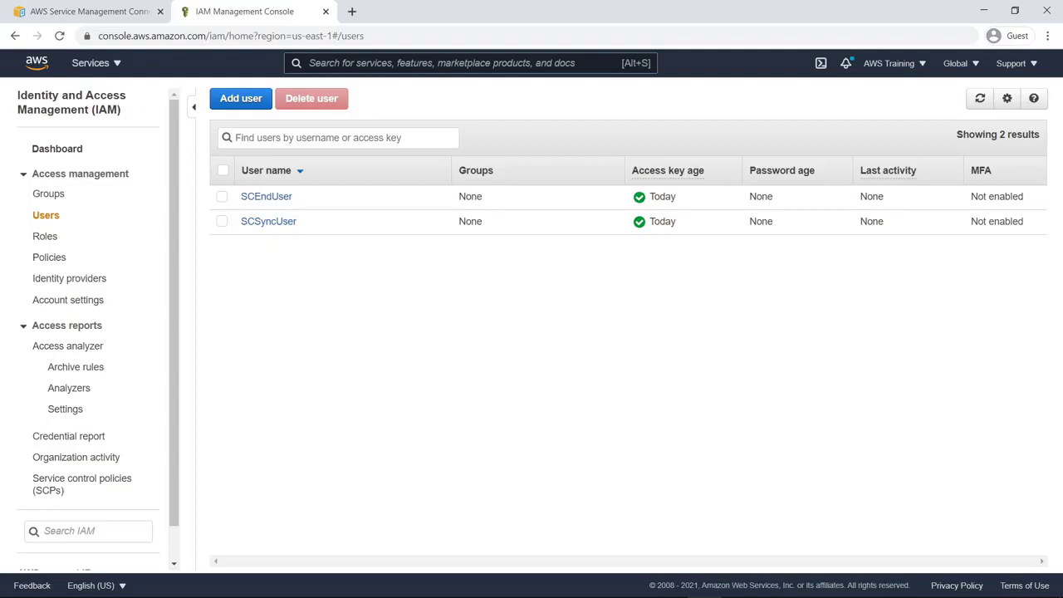
Step: Check that SCSyncUser has one active, unused access key, then search for 'Service'
{"action": "left_click", "coordinate": [245, 223]}
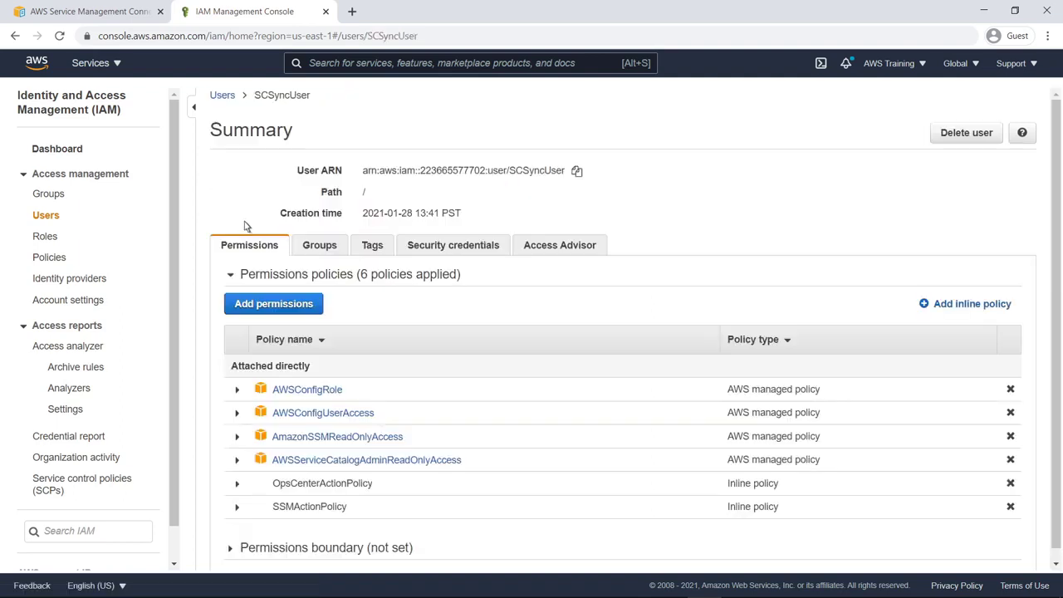
{"action": "left_click", "coordinate": [408, 251]}
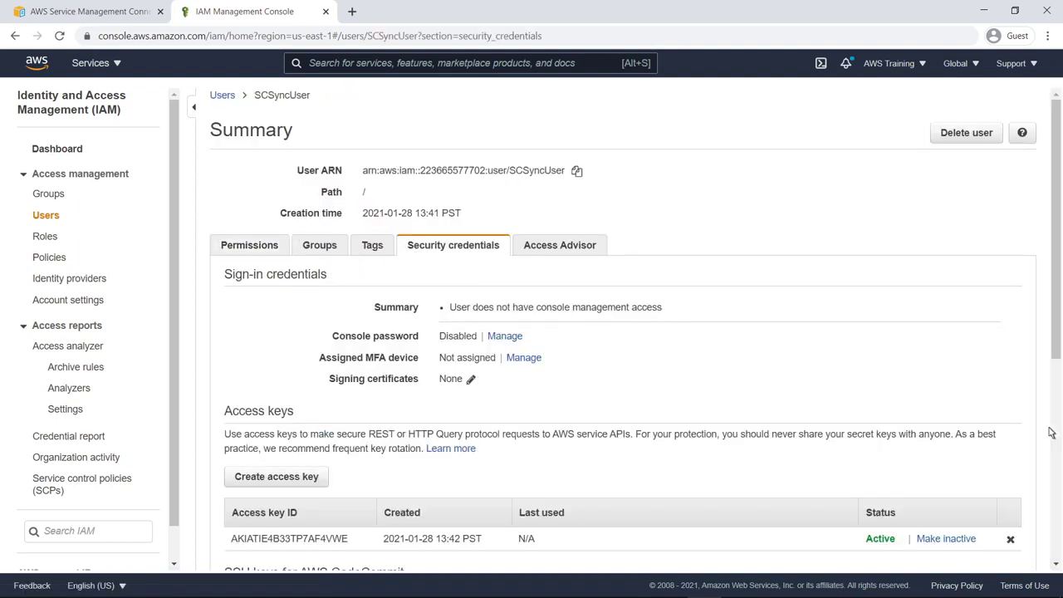
{"action": "scroll", "coordinate": [1051, 431], "scroll_direction": "down", "scroll_amount": 2}
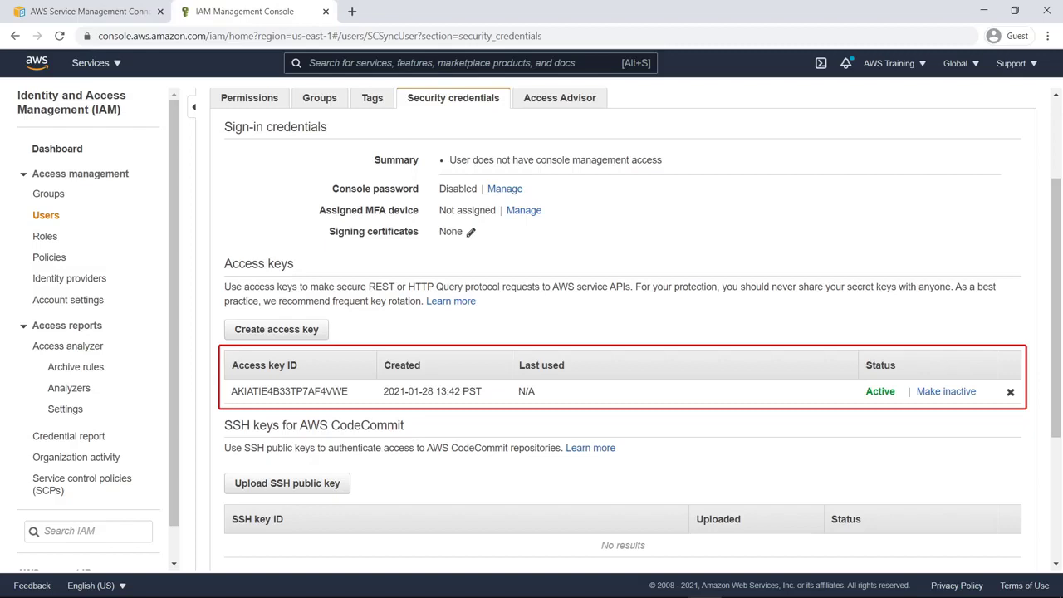
{"action": "left_click", "coordinate": [312, 68]}
{"action": "type", "text": "Service"}
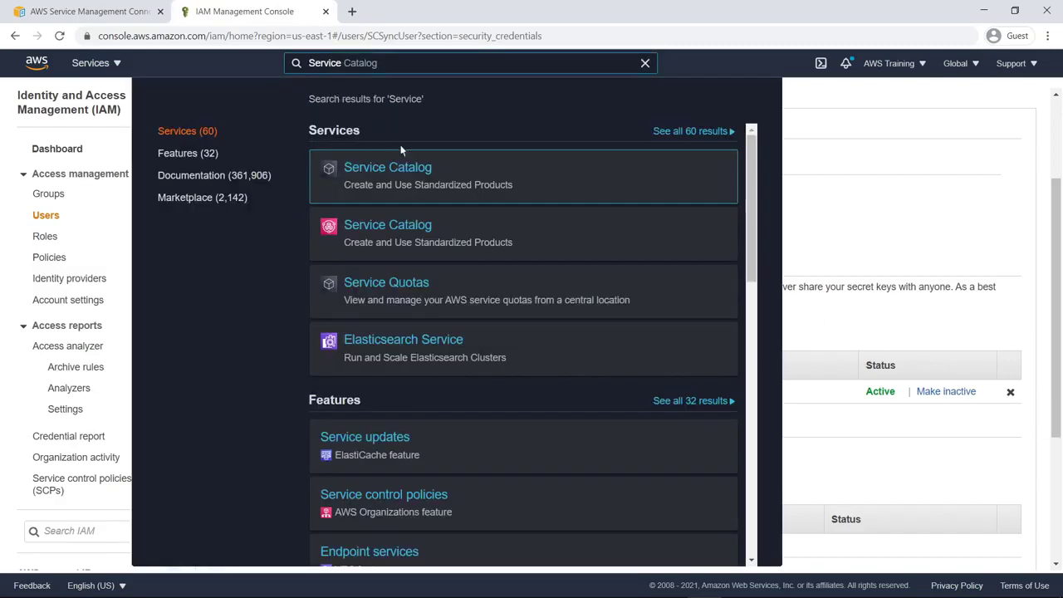
Step: Inspect SC Test Portfolio's Launch role constraint (SCConnectLaunchRole) without changing it
{"action": "left_click", "coordinate": [430, 171]}
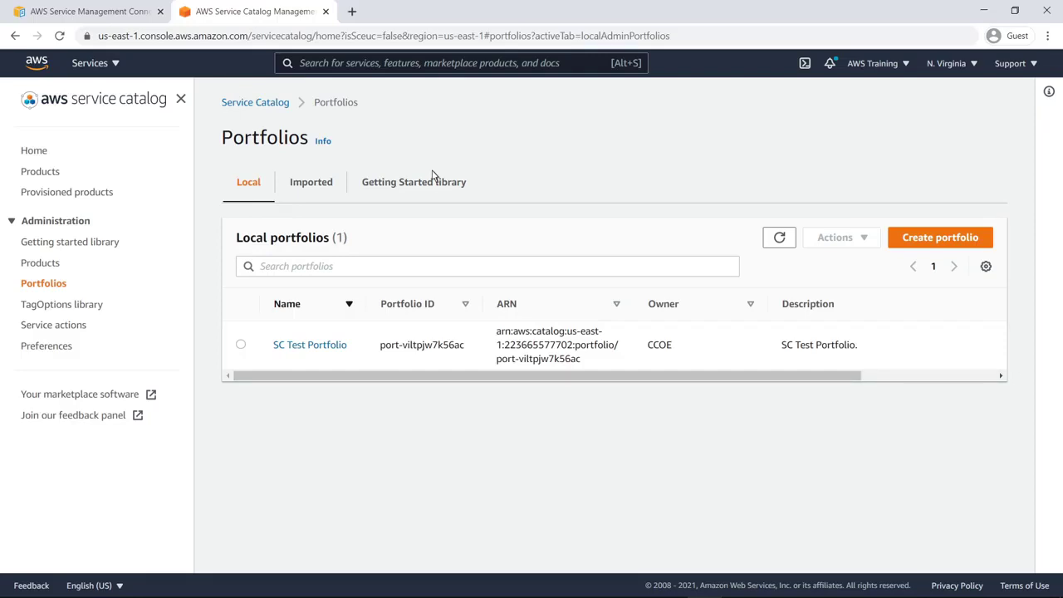
{"action": "left_click", "coordinate": [342, 345]}
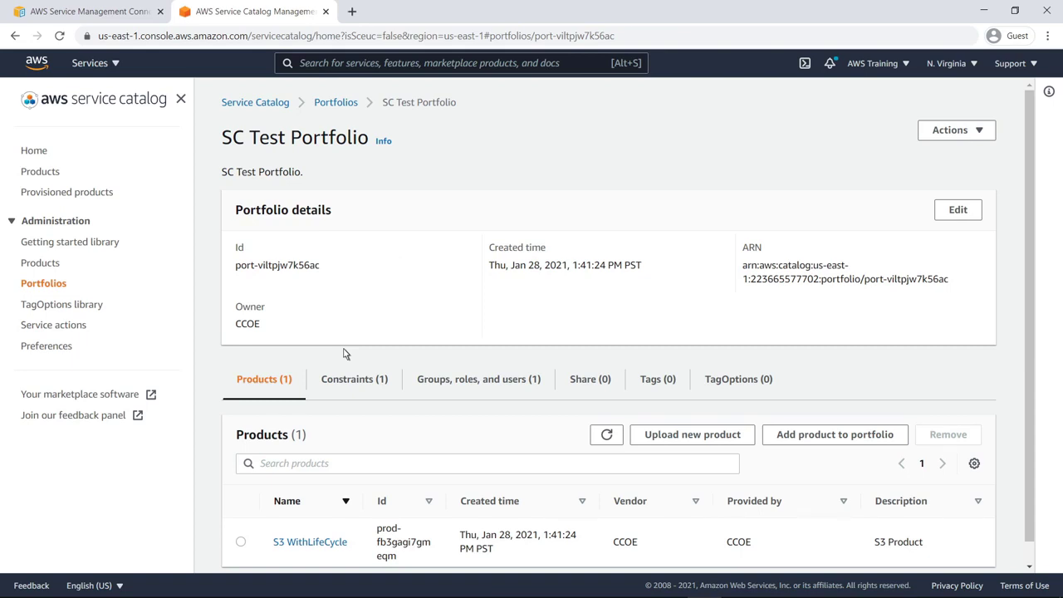
{"action": "left_click", "coordinate": [382, 385]}
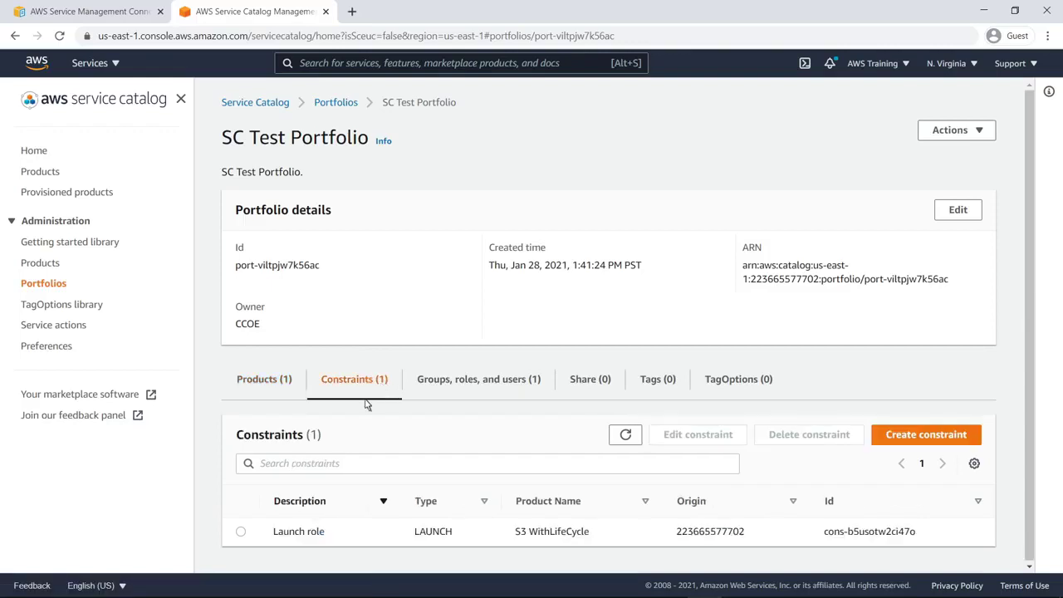
{"action": "left_click", "coordinate": [241, 533]}
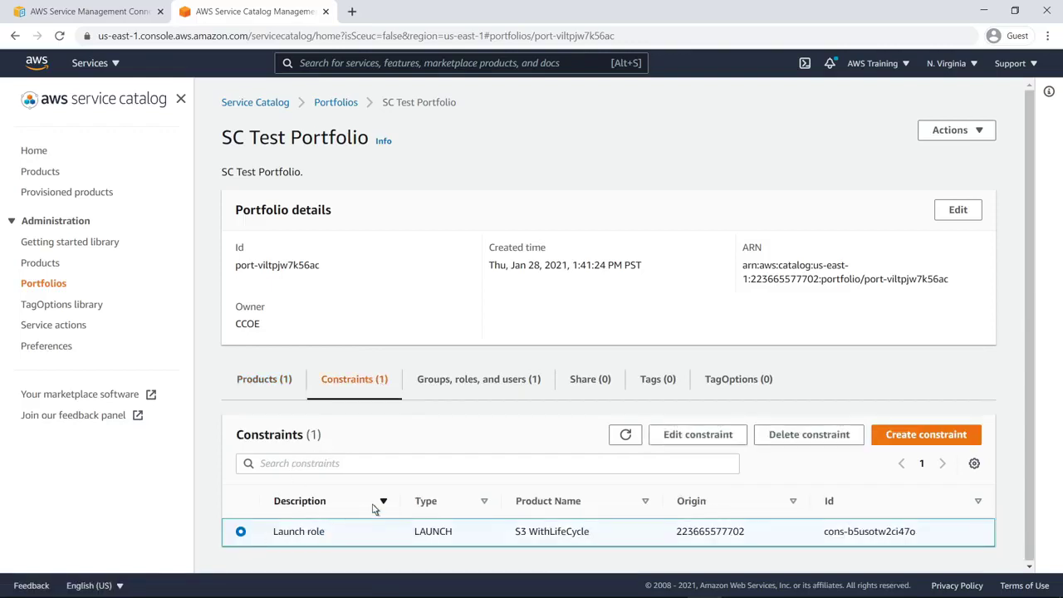
{"action": "left_click", "coordinate": [657, 443]}
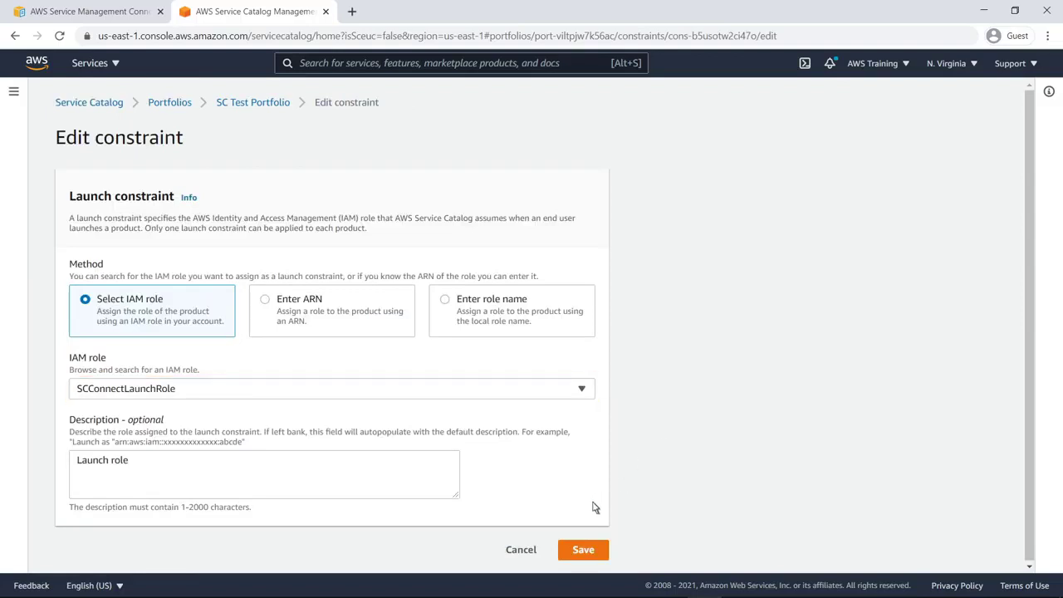
{"action": "left_click", "coordinate": [536, 552]}
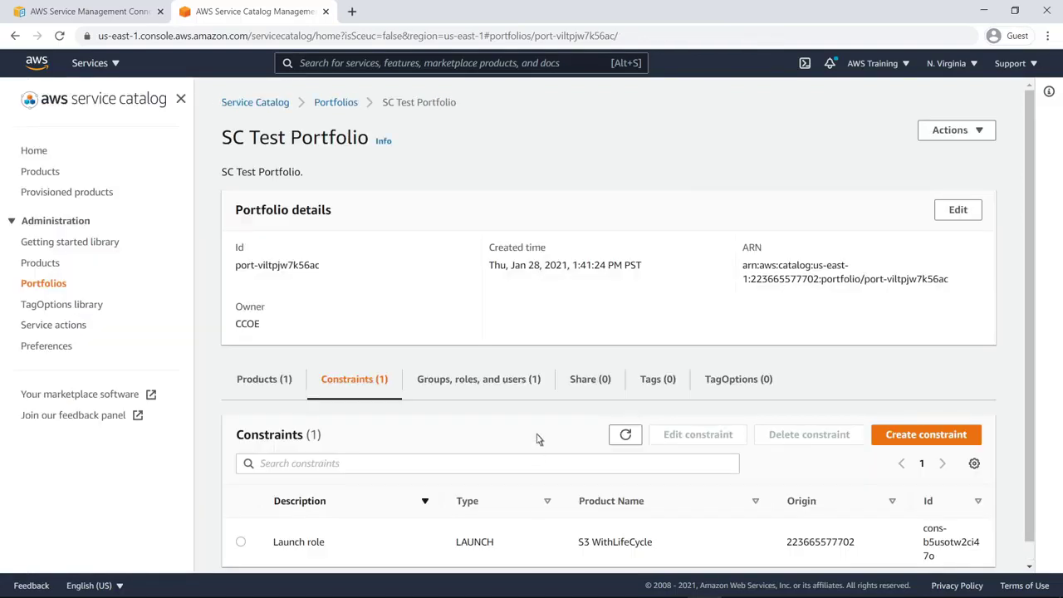
Step: Check that SCEndUser has portfolio access, then search the console for 'Config'
{"action": "left_click", "coordinate": [478, 379]}
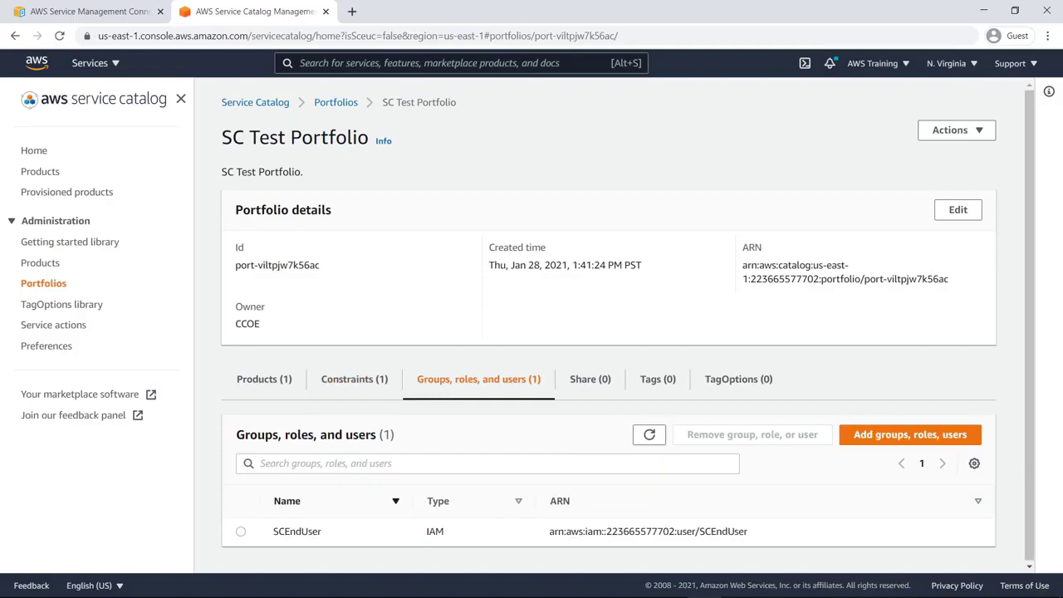
{"action": "left_click", "coordinate": [301, 66]}
{"action": "type", "text": "Config"}
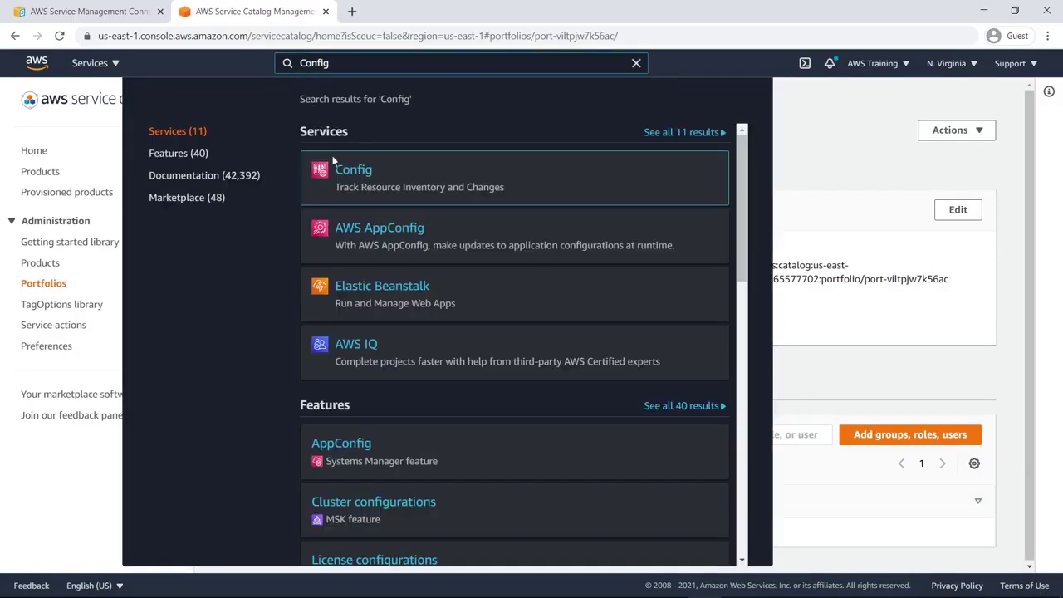
Step: Open the AWS Config dashboard to view the 25-resource inventory, including 3 S3 buckets
{"action": "left_click", "coordinate": [338, 171]}
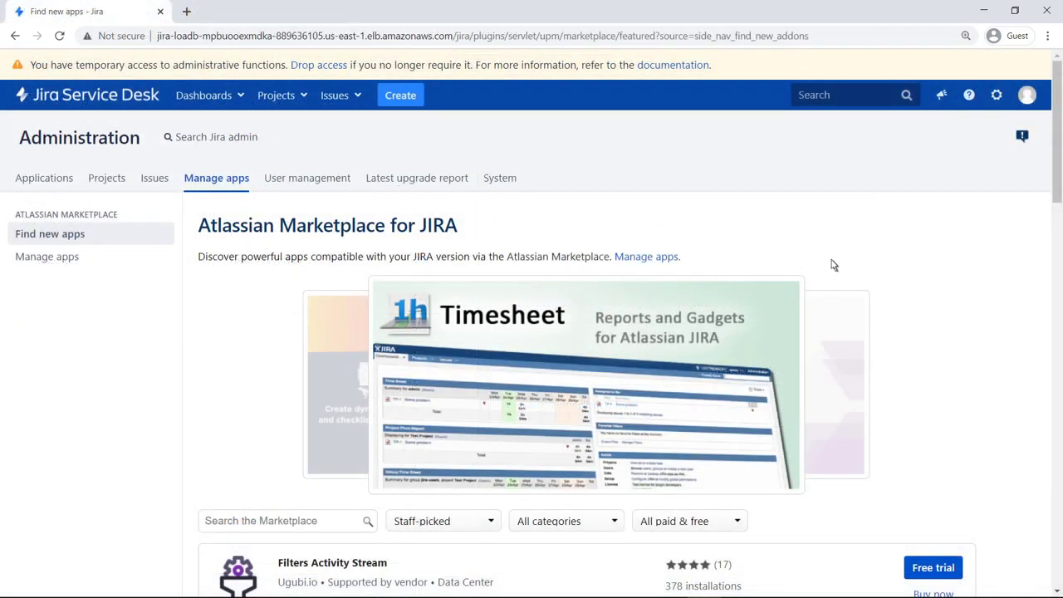
Step: Search the Atlassian Marketplace for 'AWS Service Management'
{"action": "scroll", "coordinate": [1057, 304], "scroll_direction": "down", "scroll_amount": 5}
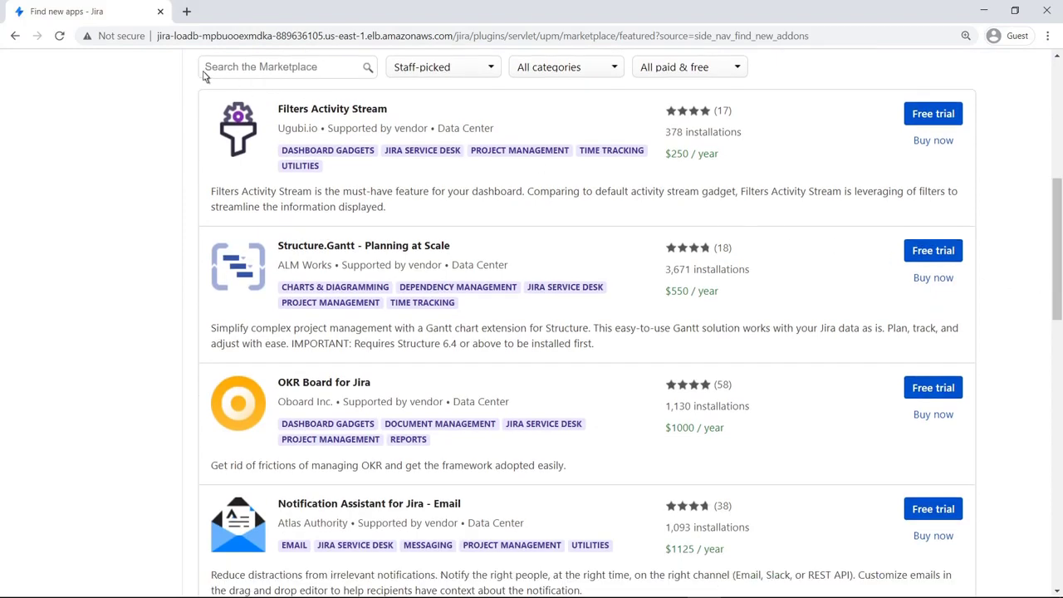
{"action": "left_click", "coordinate": [205, 73]}
{"action": "type", "text": "AWS Service Management"}
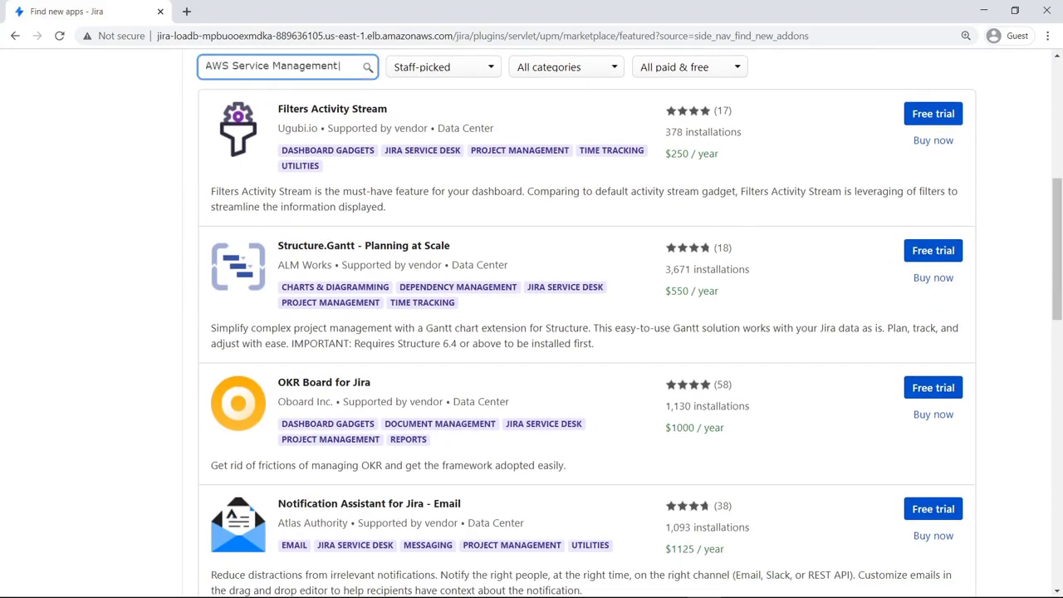
{"action": "key", "text": "Return"}
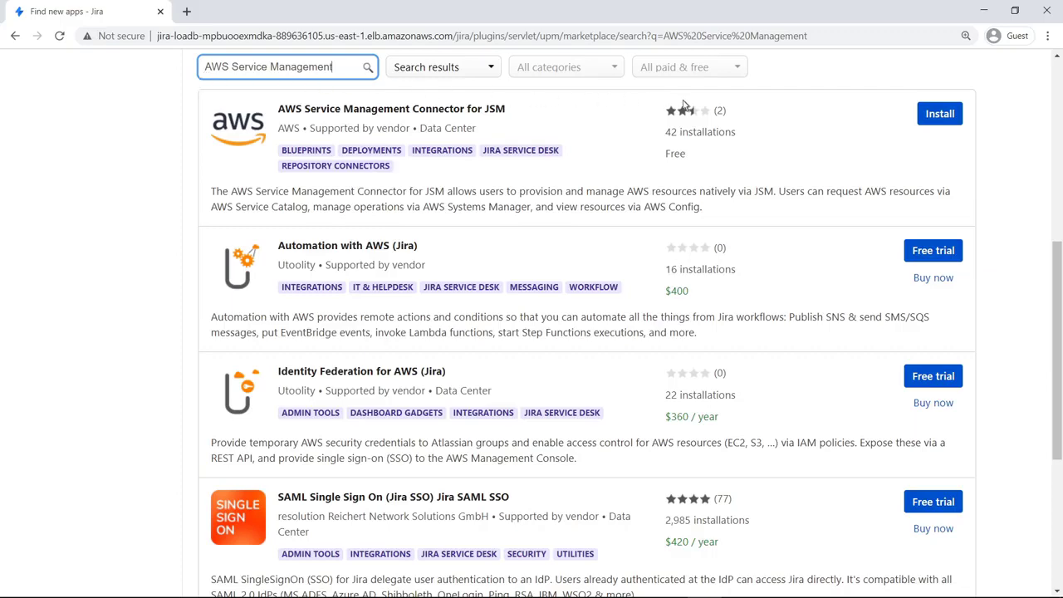
Step: Install the AWS Service Management Connector for JSM and open Manage apps
{"action": "left_click", "coordinate": [931, 116]}
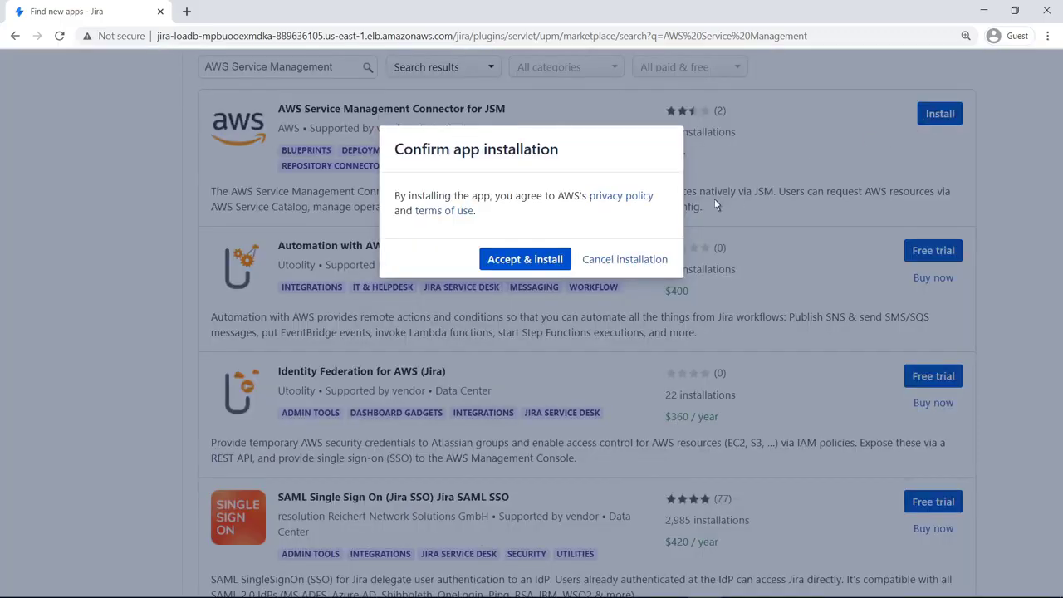
{"action": "left_click", "coordinate": [568, 259]}
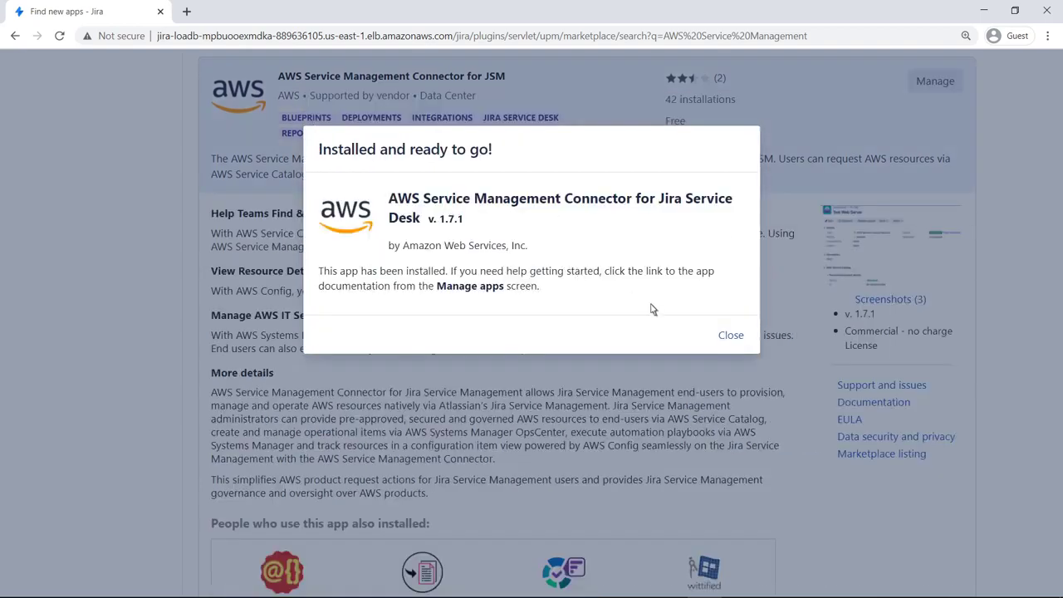
{"action": "left_click", "coordinate": [730, 335]}
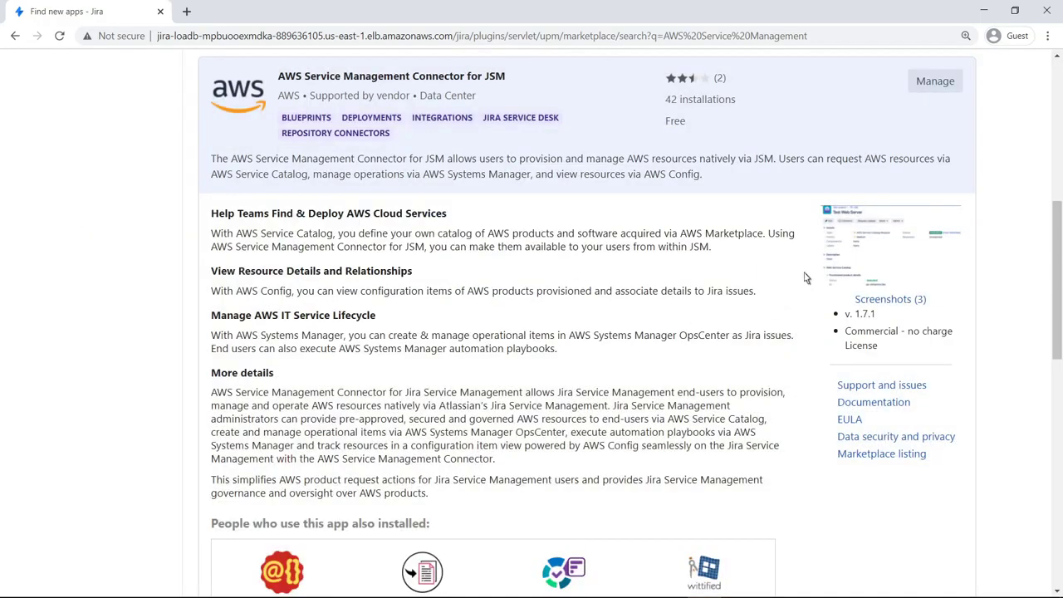
{"action": "left_click", "coordinate": [1058, 71]}
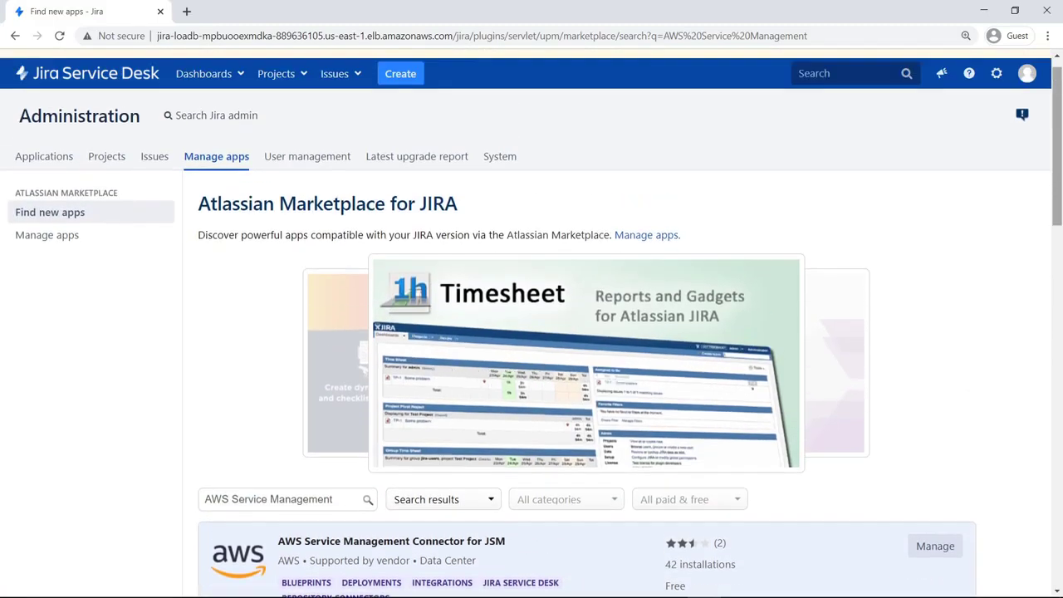
{"action": "left_click", "coordinate": [78, 260]}
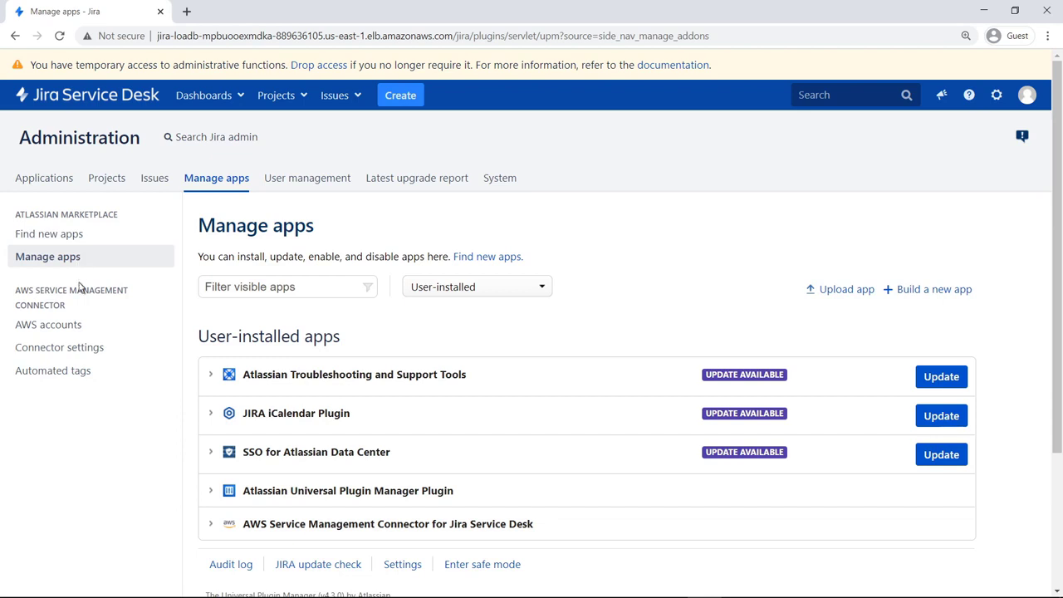
Step: Start connecting a new AWS account with the alias 'awsaccount'
{"action": "left_click", "coordinate": [82, 333]}
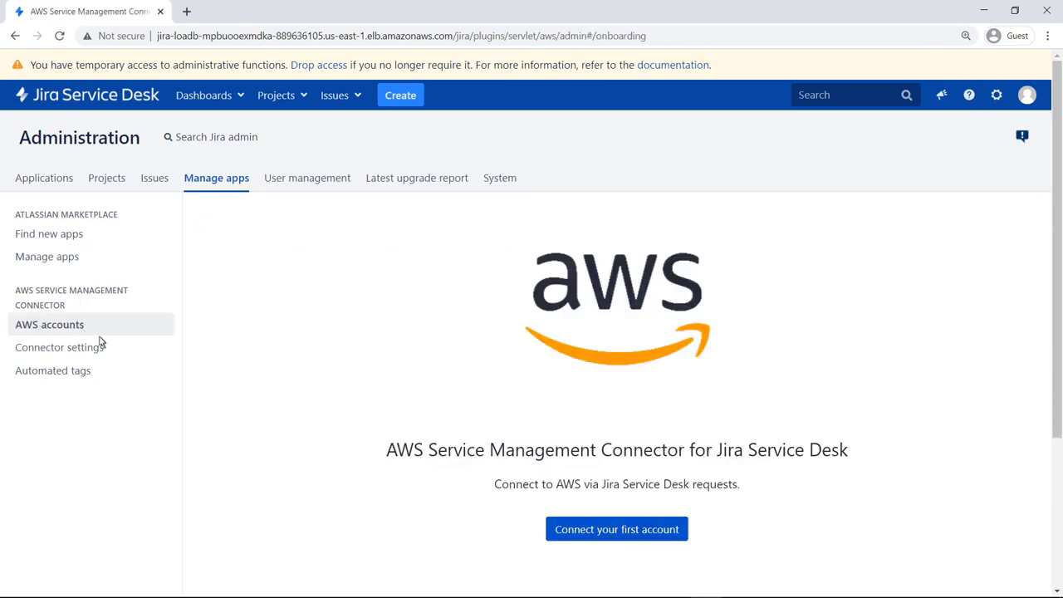
{"action": "left_click", "coordinate": [559, 537]}
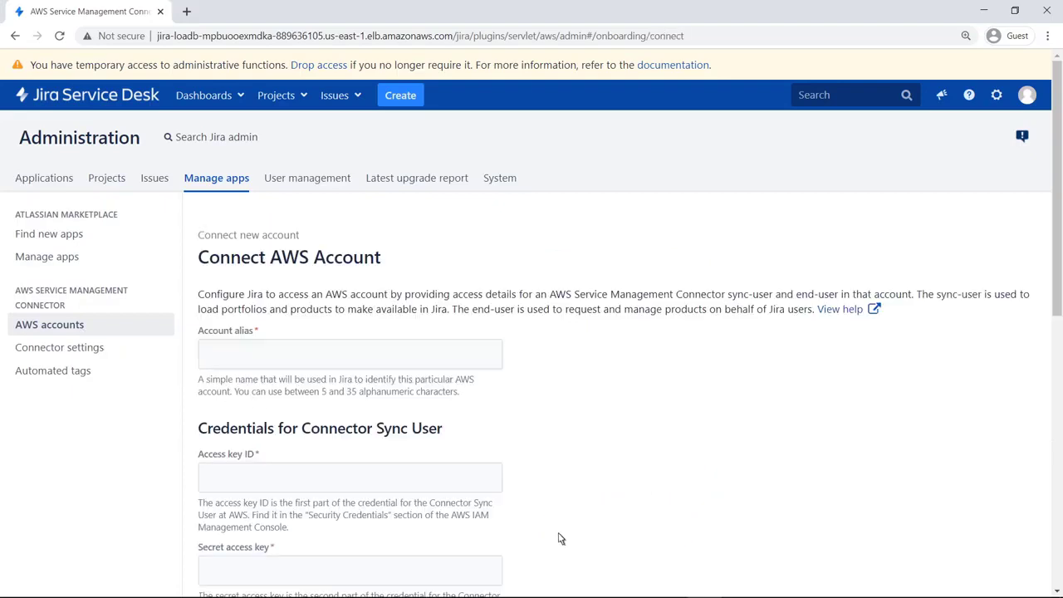
{"action": "left_click", "coordinate": [208, 361]}
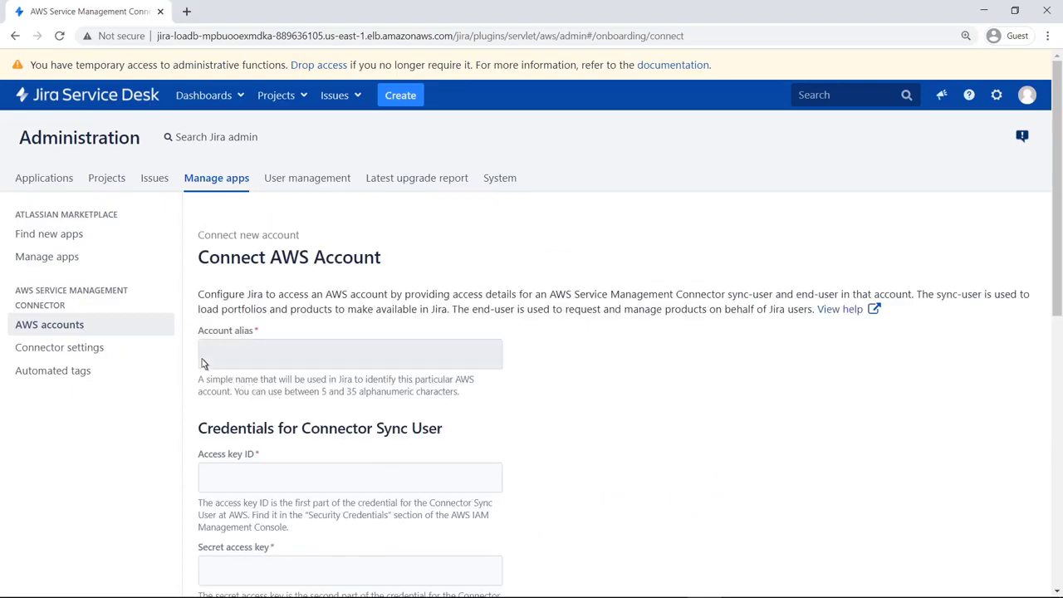
{"action": "type", "text": "awsaccount"}
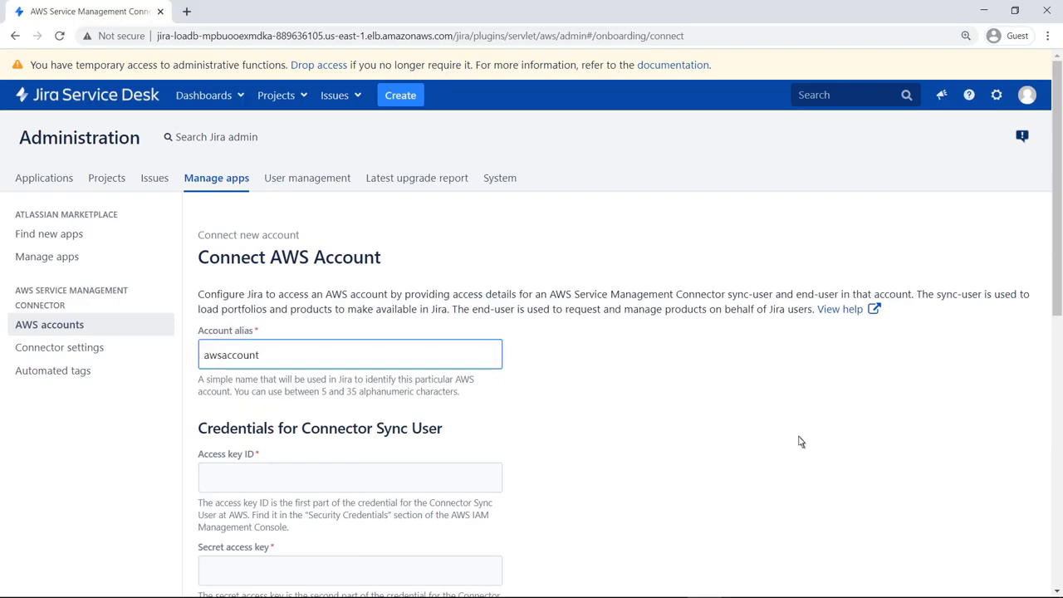
Step: Enter the sync user's and end user's access key IDs and secret keys
{"action": "scroll", "coordinate": [1058, 473], "scroll_direction": "down", "scroll_amount": 4}
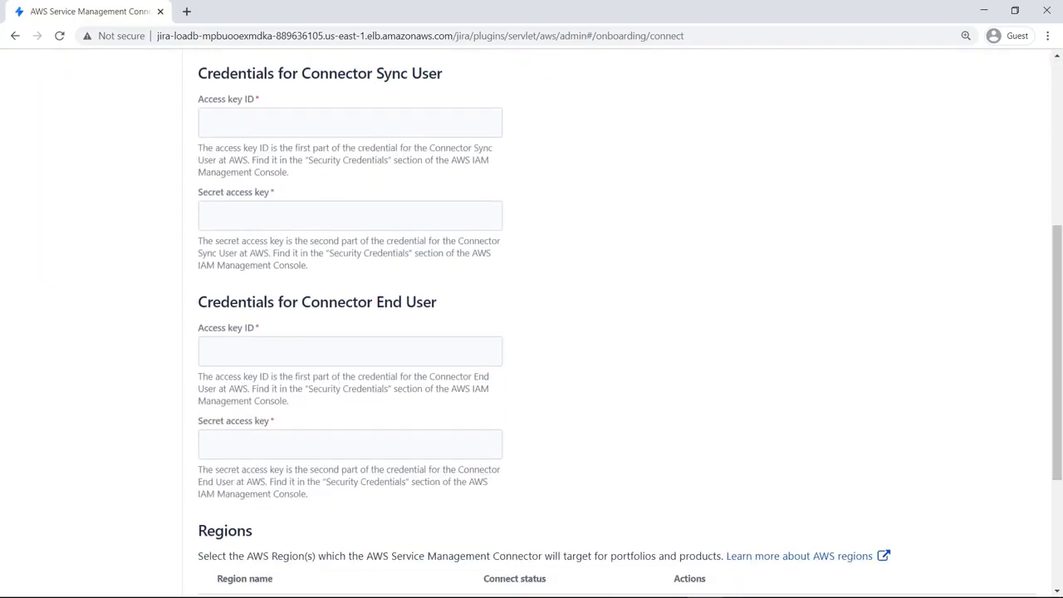
{"action": "left_click", "coordinate": [228, 128]}
{"action": "key", "text": "Tab"}
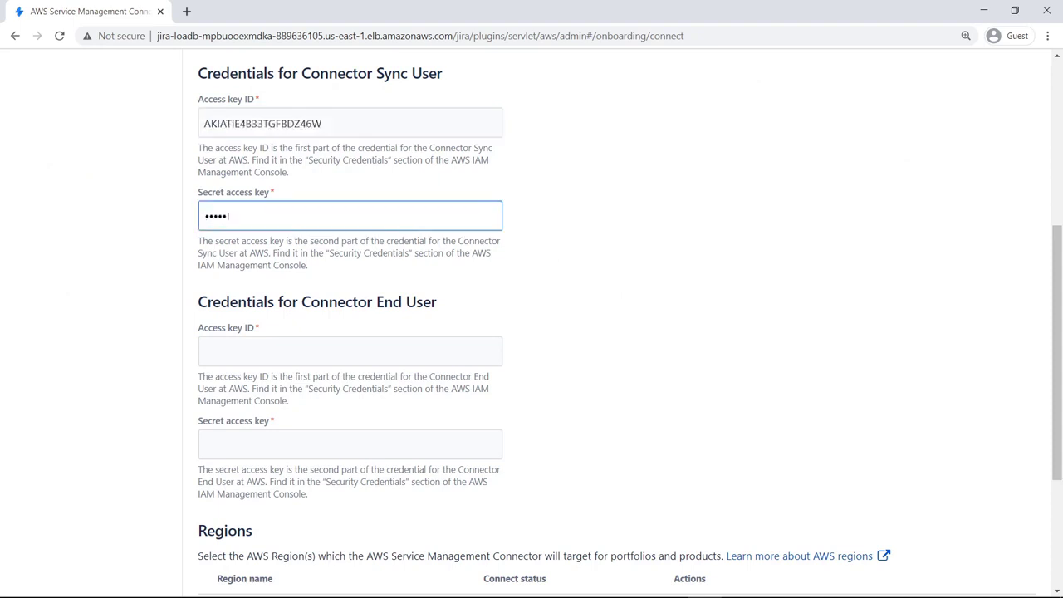
{"action": "key", "text": "Tab"}
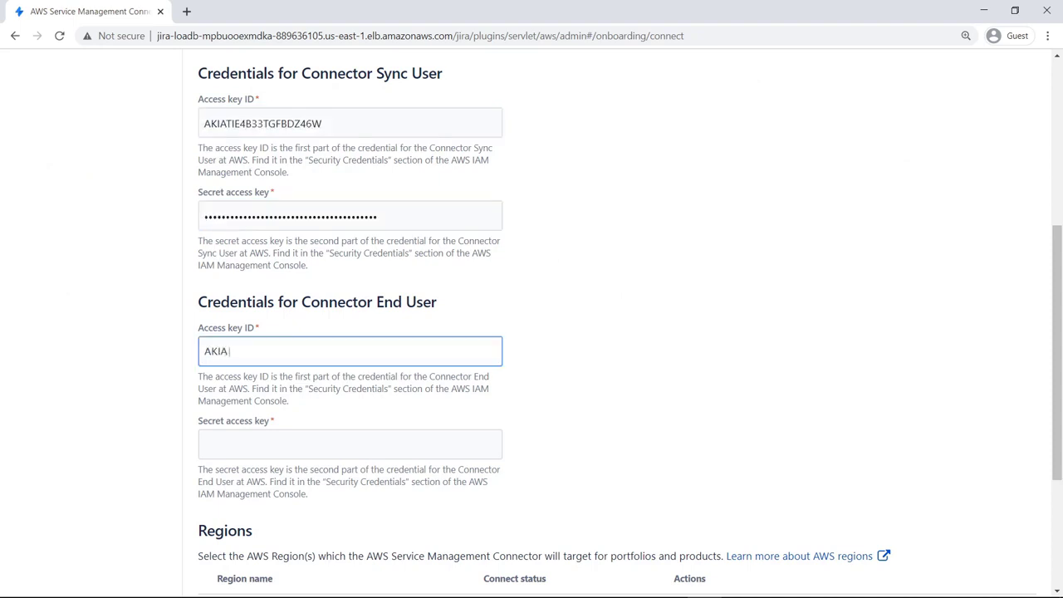
{"action": "key", "text": "Tab"}
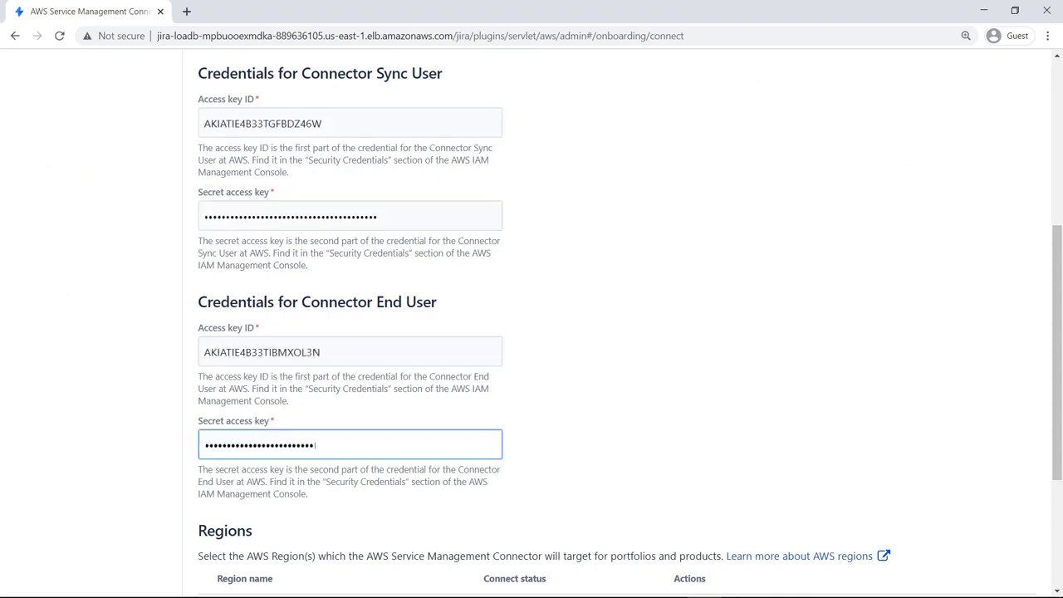
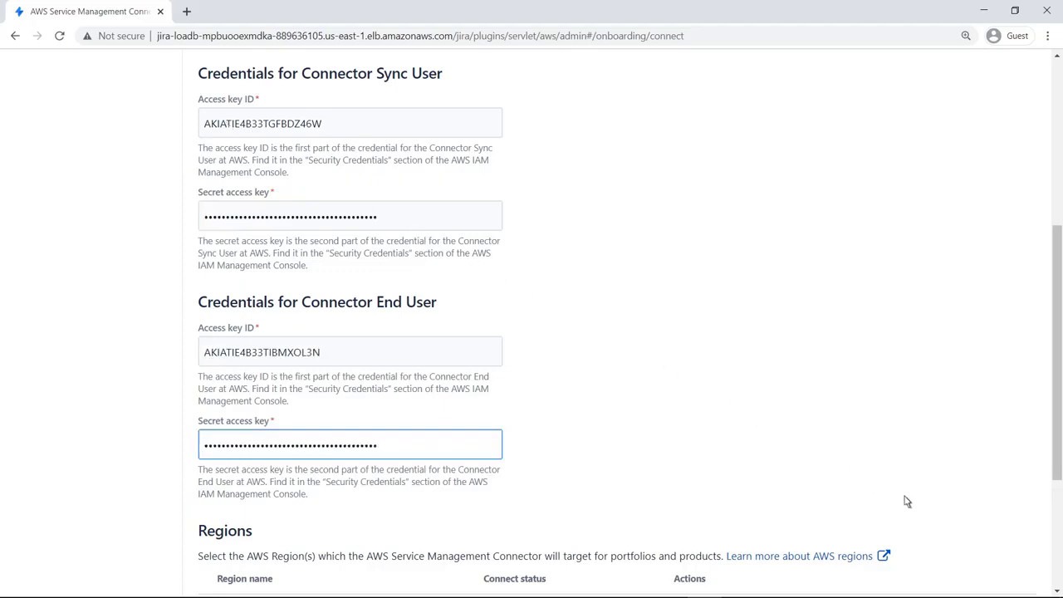
Step: Add region us-east-1, test connectivity for both accounts, and connect
{"action": "left_click", "coordinate": [1057, 585]}
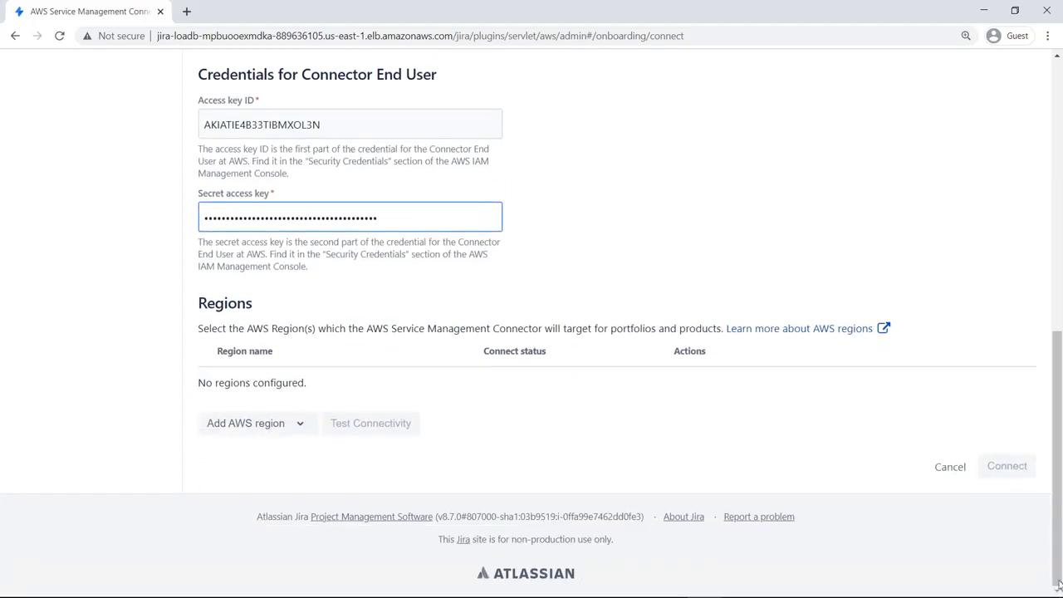
{"action": "left_click", "coordinate": [302, 428]}
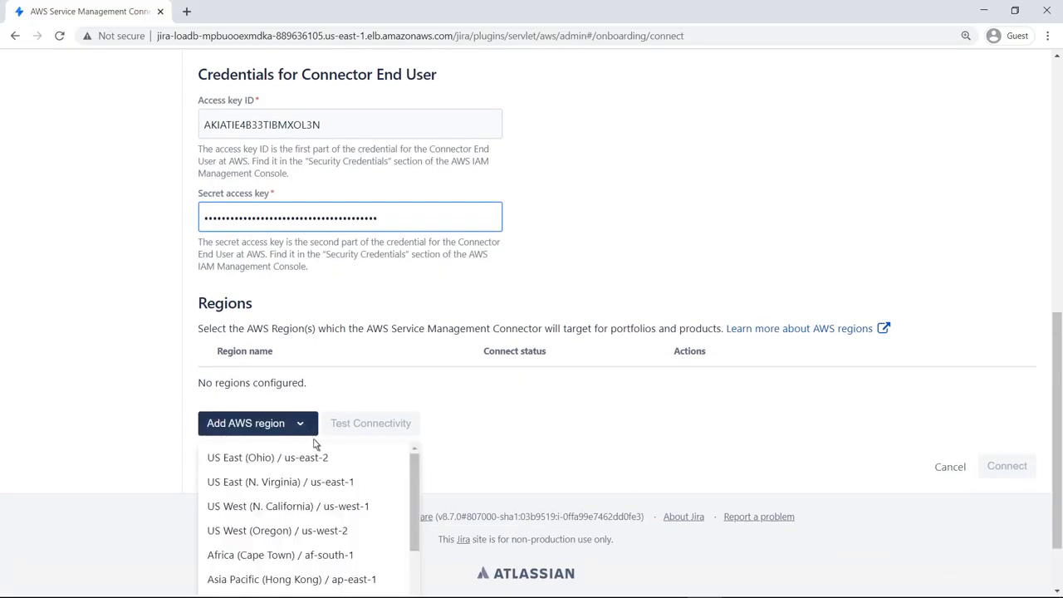
{"action": "left_click", "coordinate": [355, 490]}
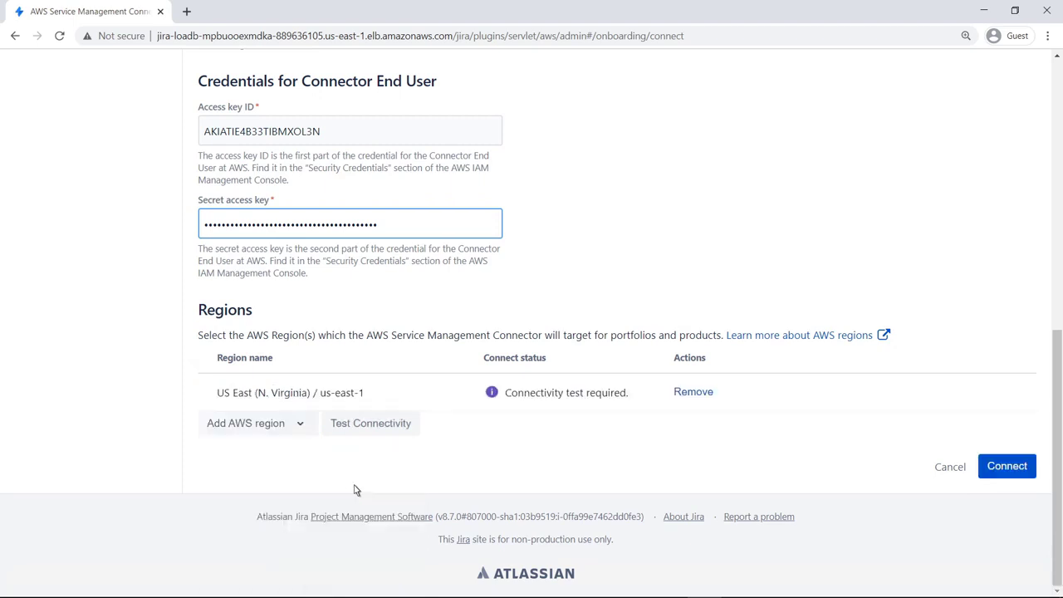
{"action": "left_click", "coordinate": [336, 425]}
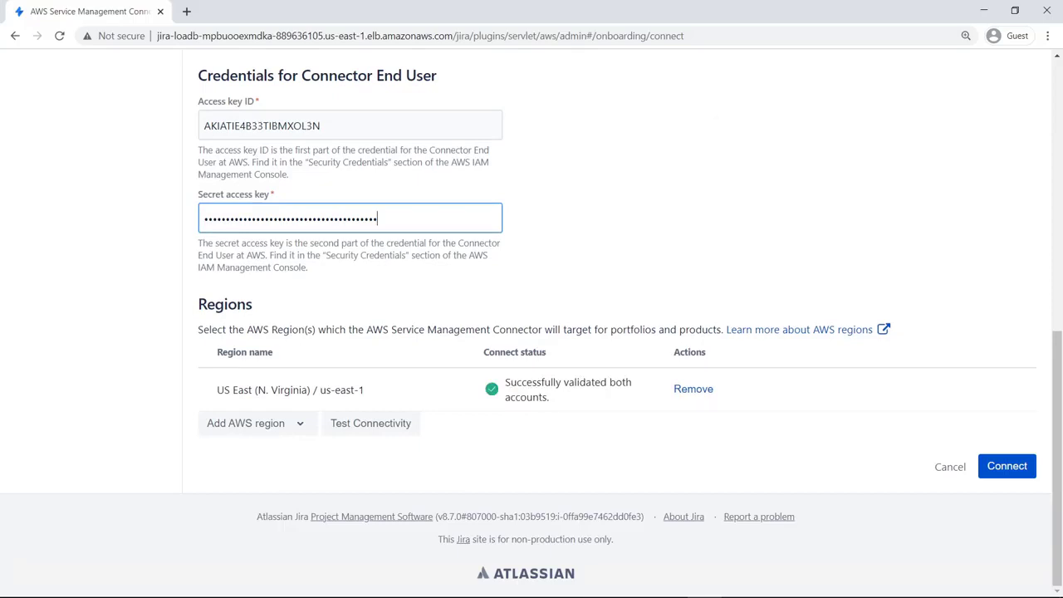
{"action": "left_click", "coordinate": [1006, 467]}
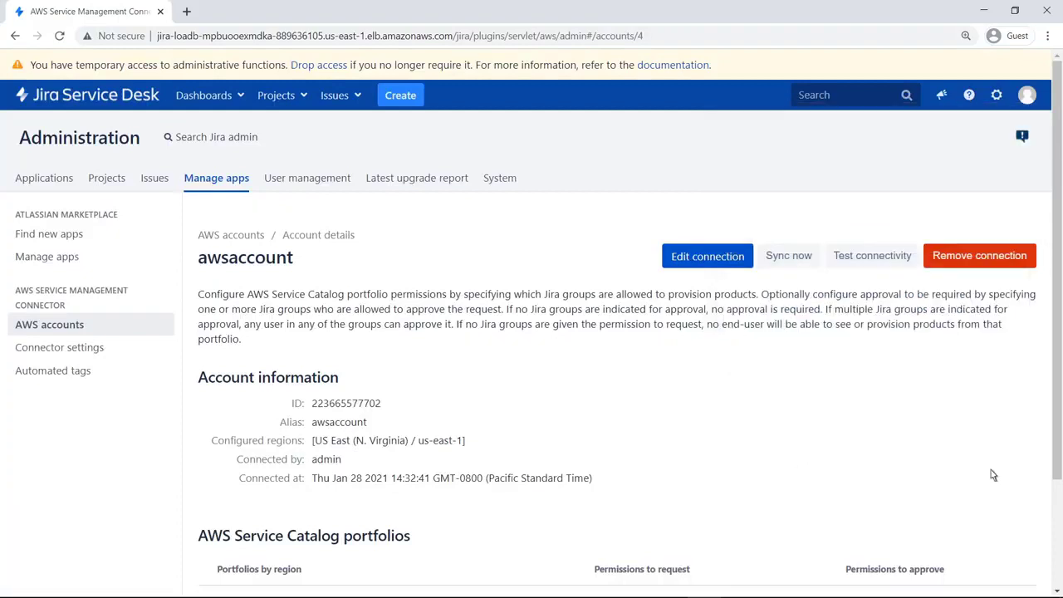
Step: Sync the awsaccount connection and expand US East (N. Virginia) to show SC Test Portfolio
{"action": "left_click", "coordinate": [789, 255]}
{"action": "scroll", "coordinate": [1058, 585], "scroll_direction": "down", "scroll_amount": 2}
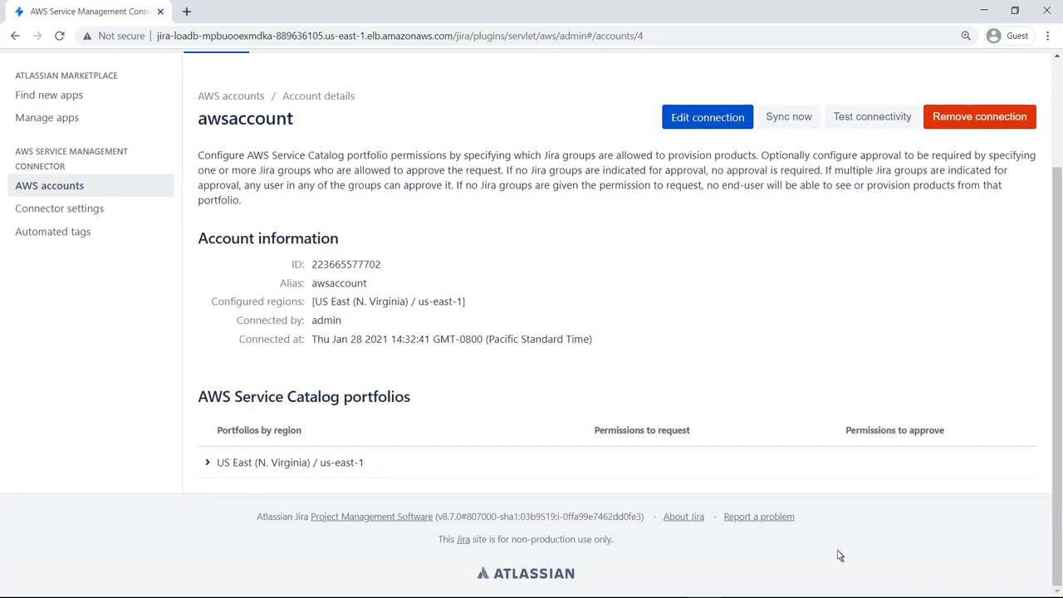
{"action": "left_click", "coordinate": [208, 465]}
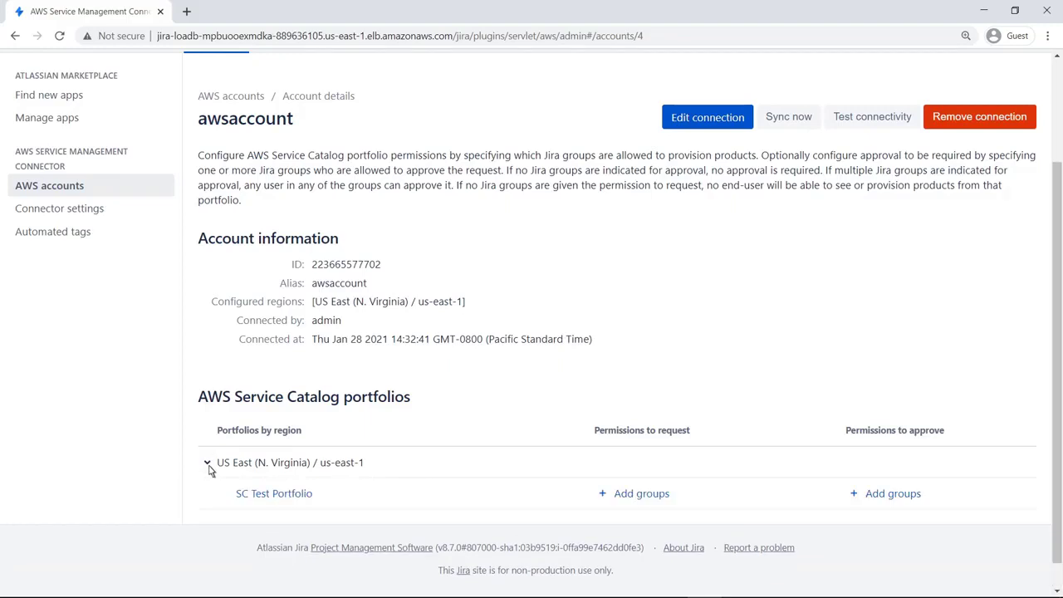
Step: Give jira-administrators and jira-servicedesk-users request permission on SC Test Portfolio and save
{"action": "left_click", "coordinate": [617, 498]}
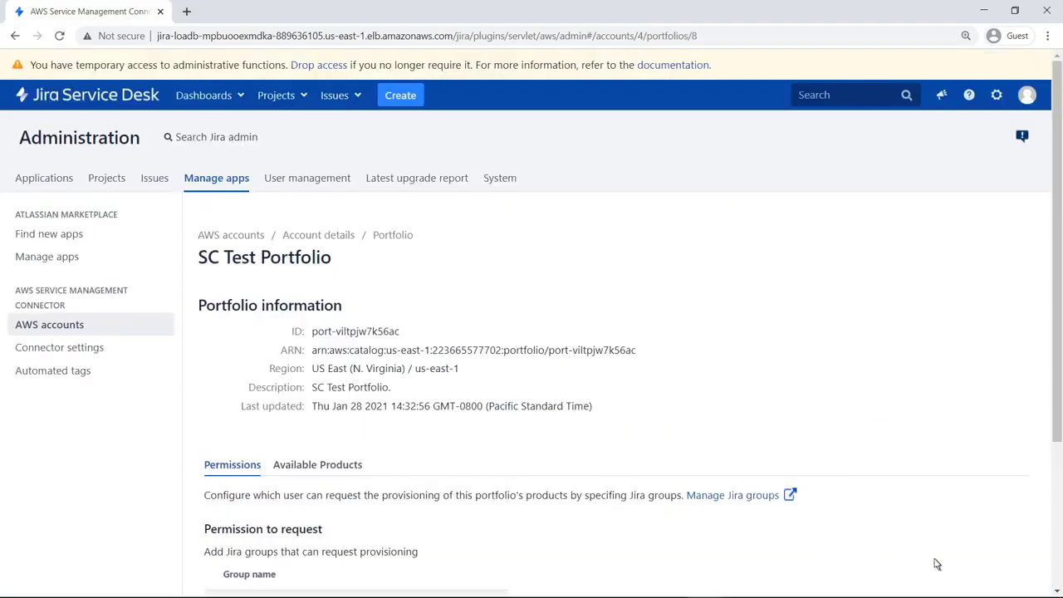
{"action": "scroll", "coordinate": [1057, 587], "scroll_direction": "down", "scroll_amount": 3}
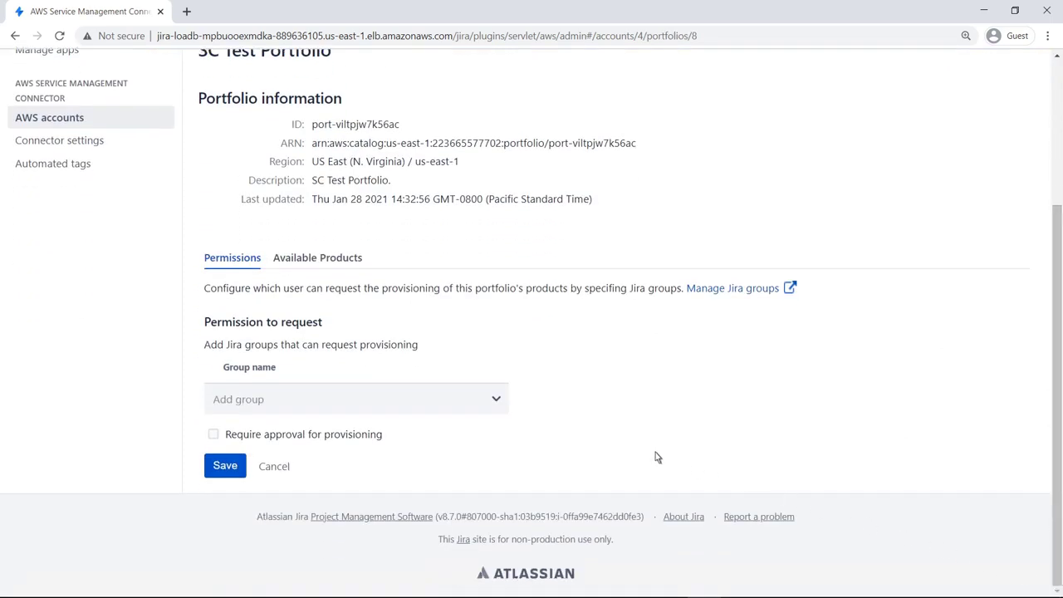
{"action": "left_click", "coordinate": [500, 403]}
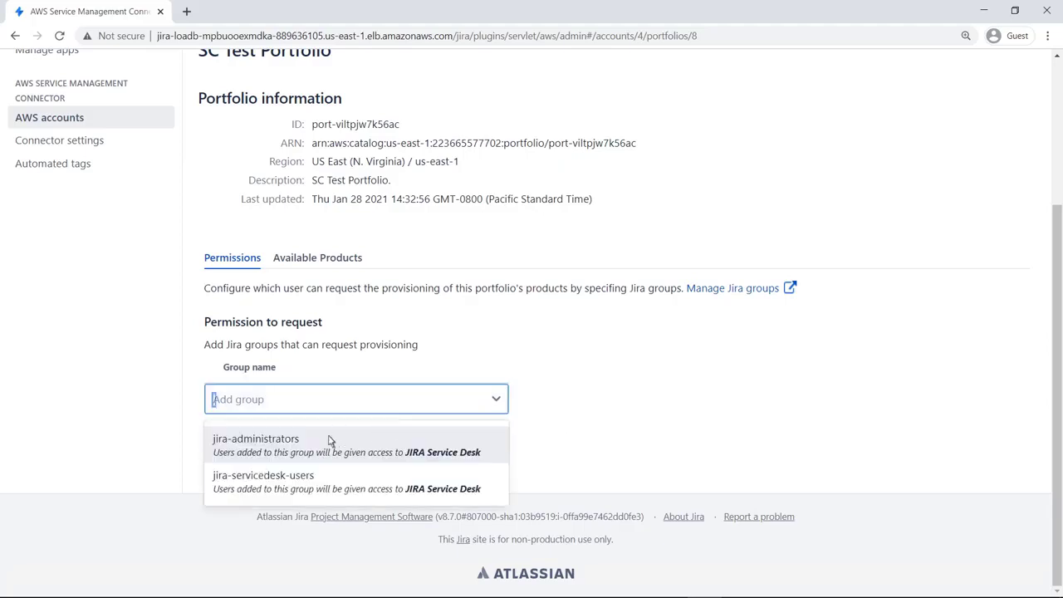
{"action": "left_click", "coordinate": [297, 446]}
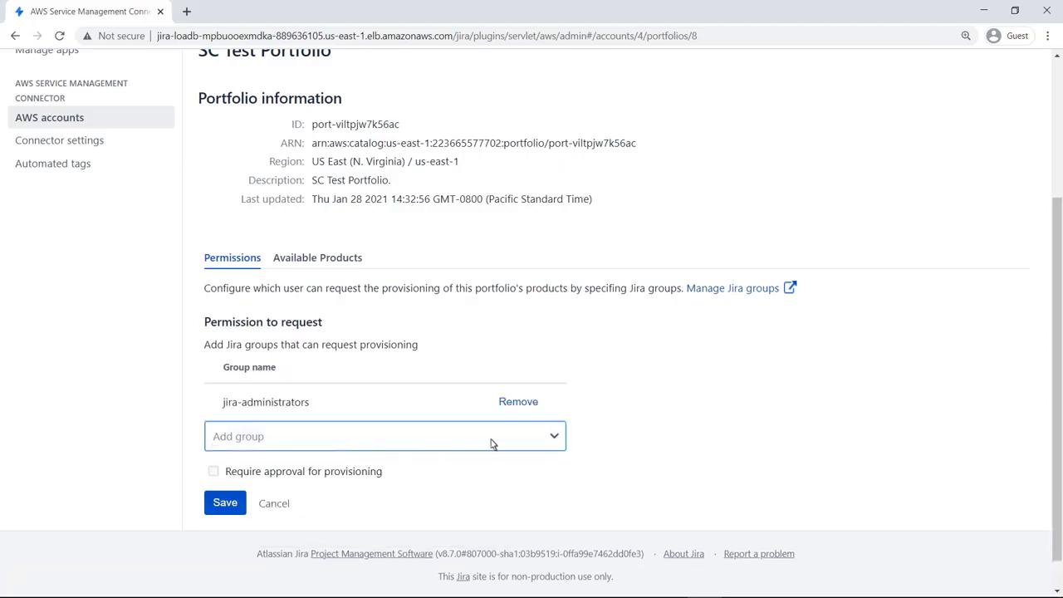
{"action": "left_click", "coordinate": [550, 440]}
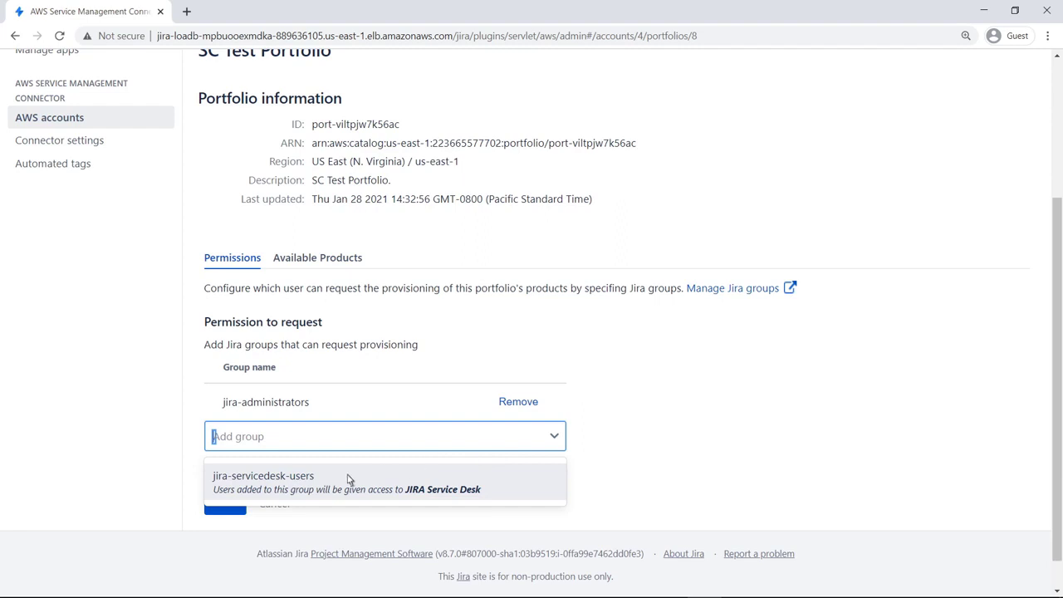
{"action": "left_click", "coordinate": [315, 482]}
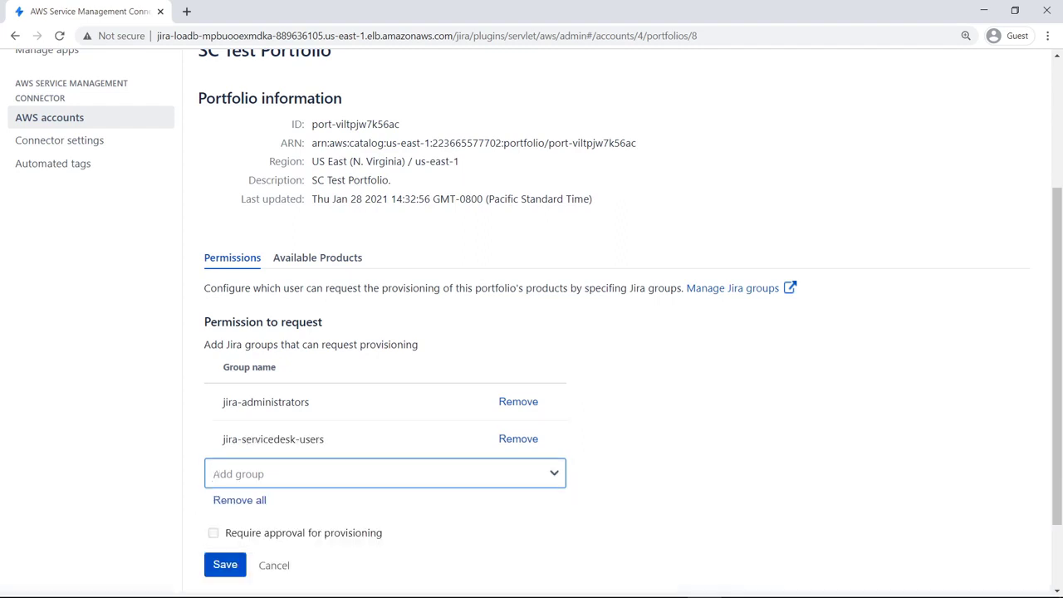
{"action": "left_click", "coordinate": [225, 565]}
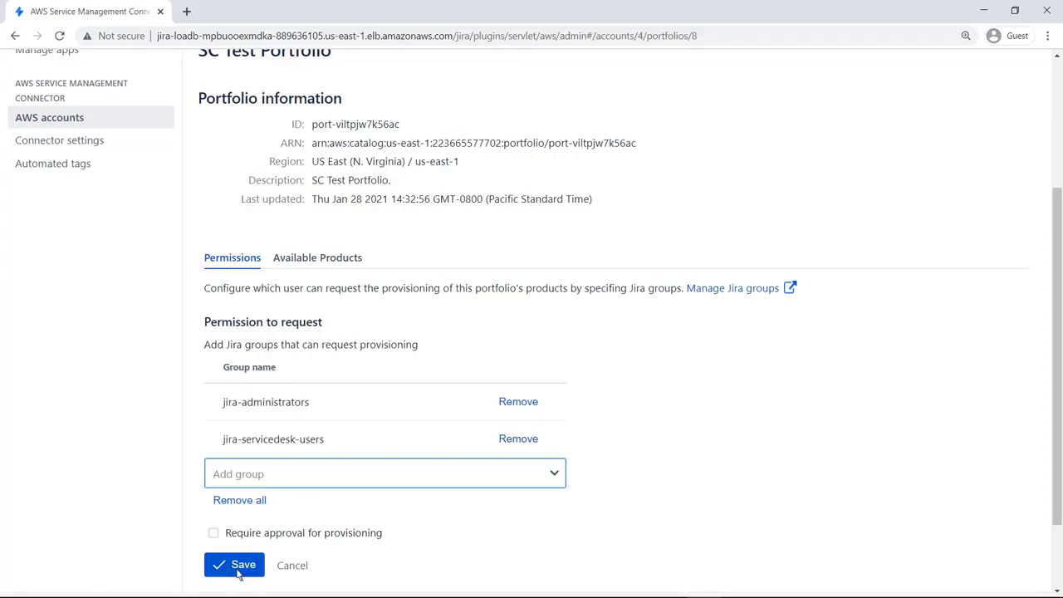
{"action": "left_click", "coordinate": [83, 122]}
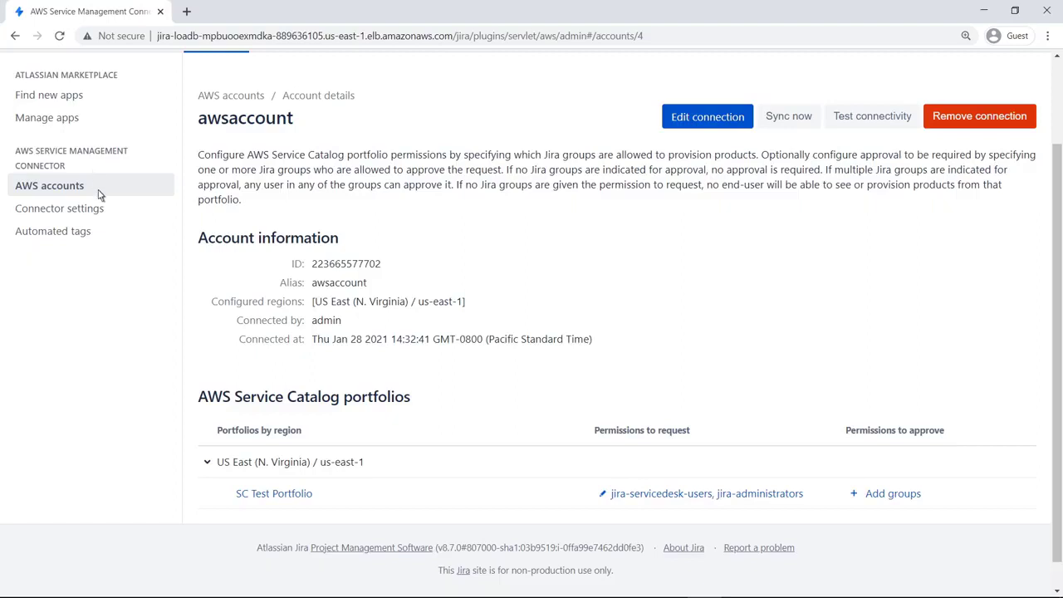
Step: Open the AWS Service Management Connector settings page from the left sidebar
{"action": "left_click", "coordinate": [60, 208]}
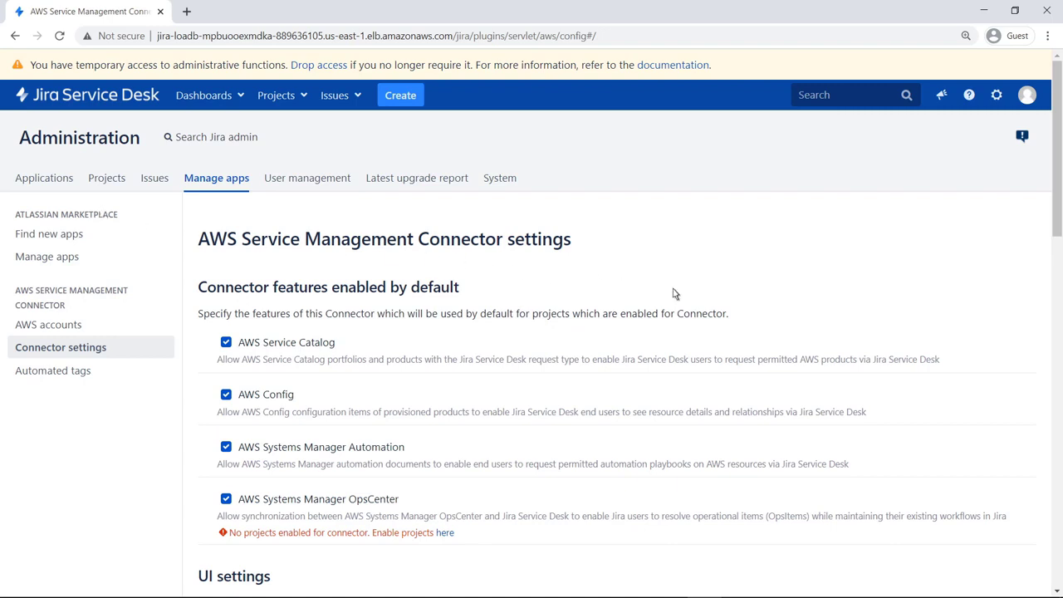
Step: Add the SampleServiceDesk (SAM) project to Projects enabled for Connector and save the settings
{"action": "scroll", "coordinate": [1057, 346], "scroll_direction": "down", "scroll_amount": 4}
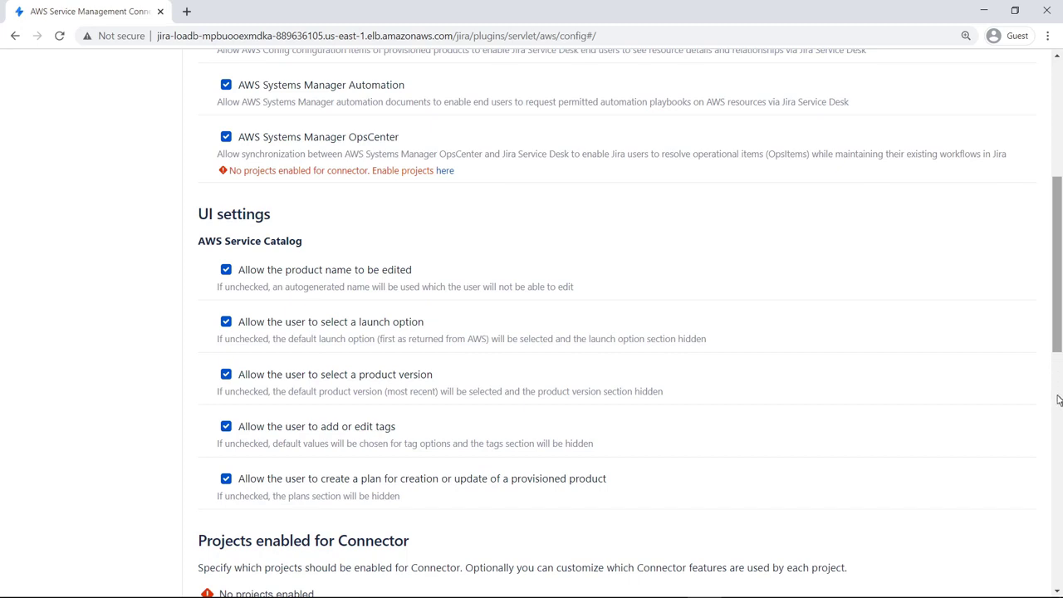
{"action": "scroll", "coordinate": [1058, 496], "scroll_direction": "down", "scroll_amount": 2}
{"action": "scroll", "coordinate": [614, 332], "scroll_direction": "down", "scroll_amount": 4}
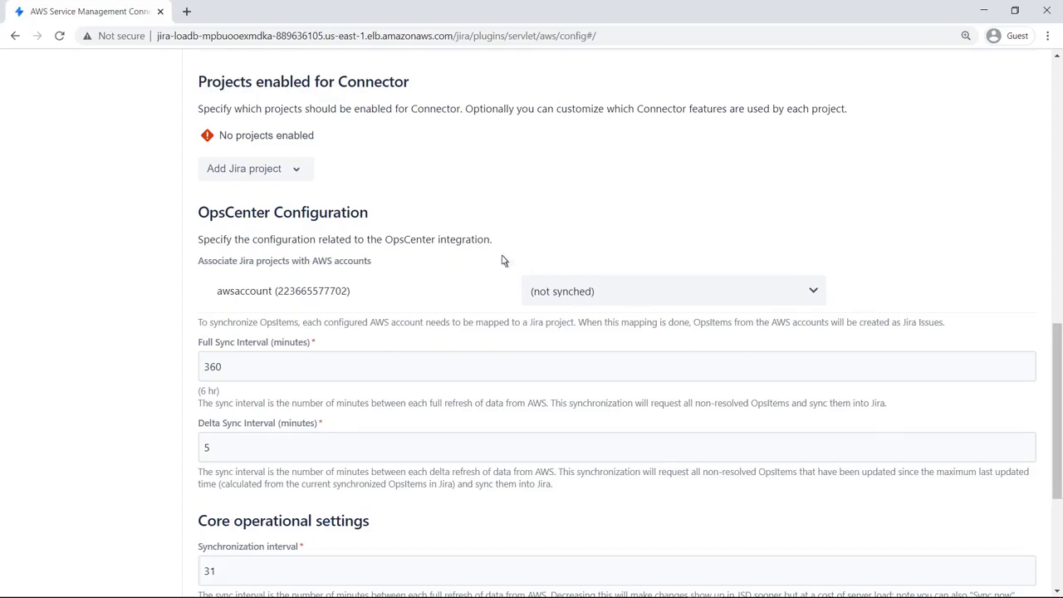
{"action": "left_click", "coordinate": [297, 171]}
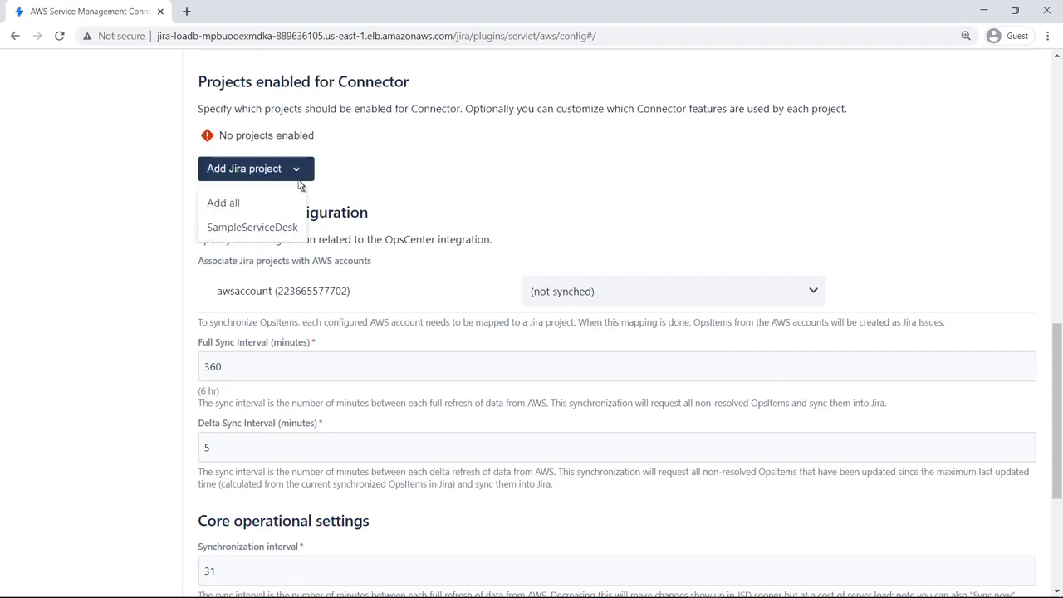
{"action": "left_click", "coordinate": [297, 228]}
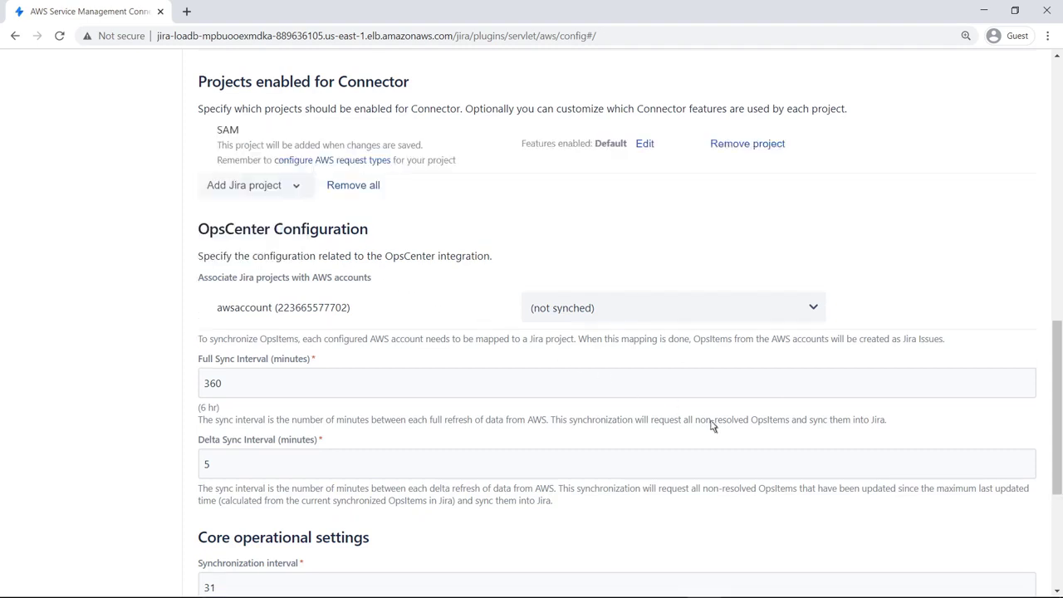
{"action": "scroll", "coordinate": [1056, 587], "scroll_direction": "down", "scroll_amount": 5}
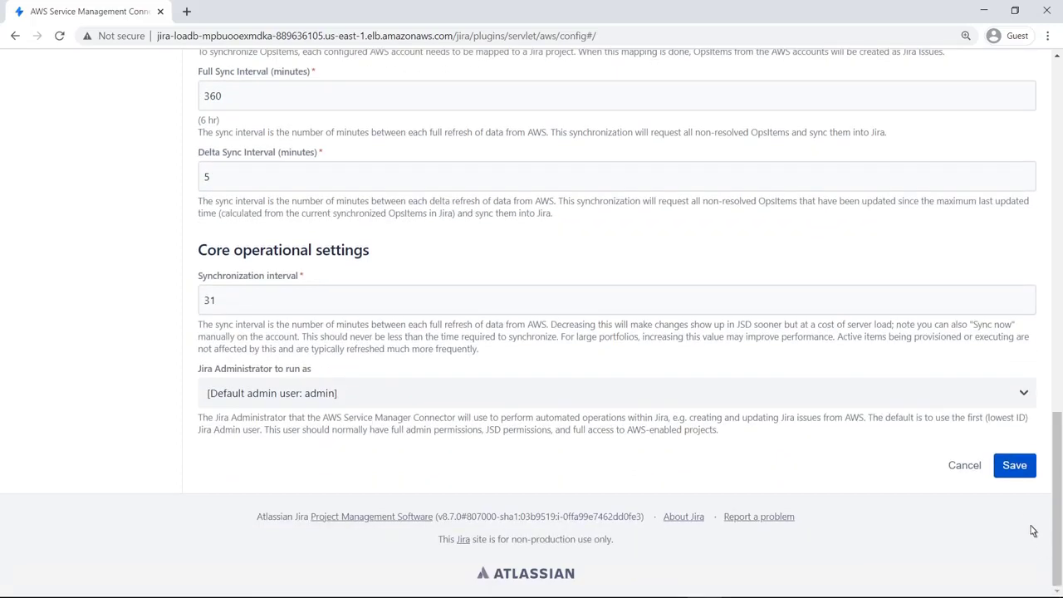
{"action": "left_click", "coordinate": [1007, 467]}
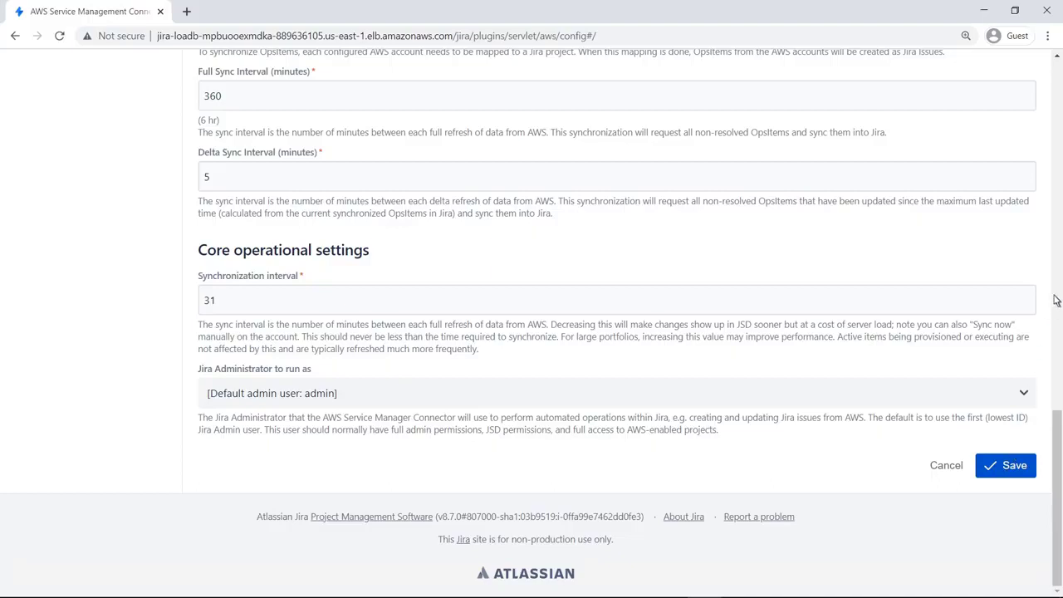
{"action": "scroll", "coordinate": [1056, 299], "scroll_direction": "up", "scroll_amount": 1}
{"action": "scroll", "coordinate": [531, 324], "scroll_direction": "up", "scroll_amount": 4}
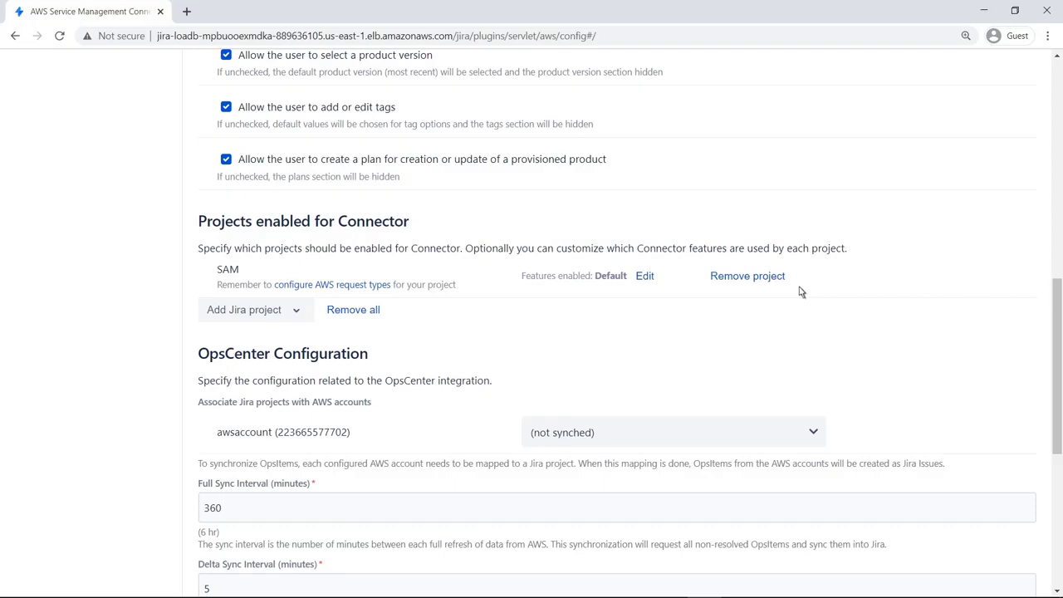
Step: Add the Request AWS Service Catalog Product request type to SAM, grouped under Servers and Infrastructure
{"action": "left_click", "coordinate": [377, 286]}
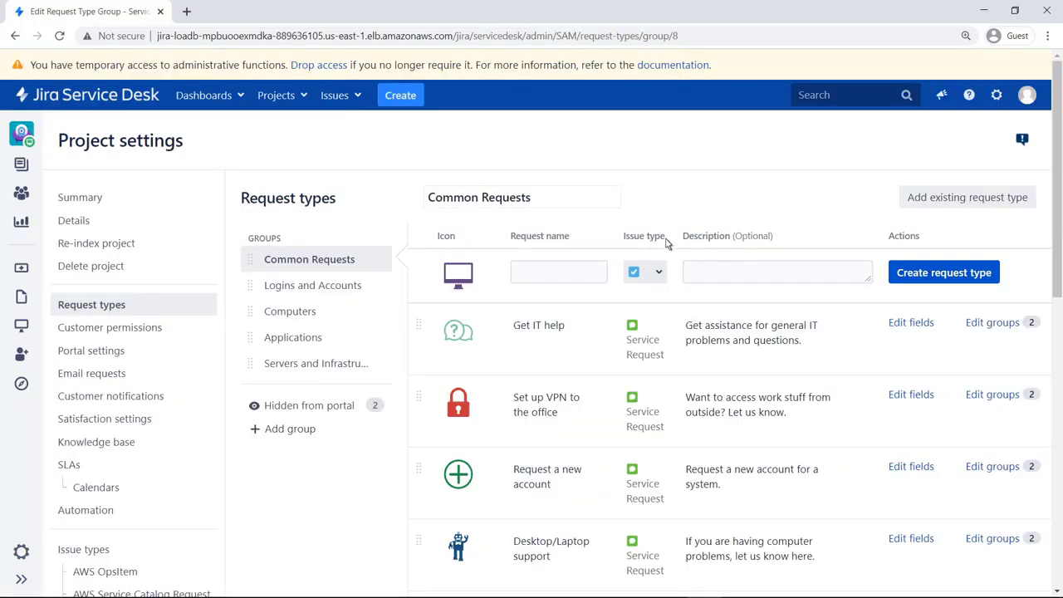
{"action": "left_click", "coordinate": [911, 200]}
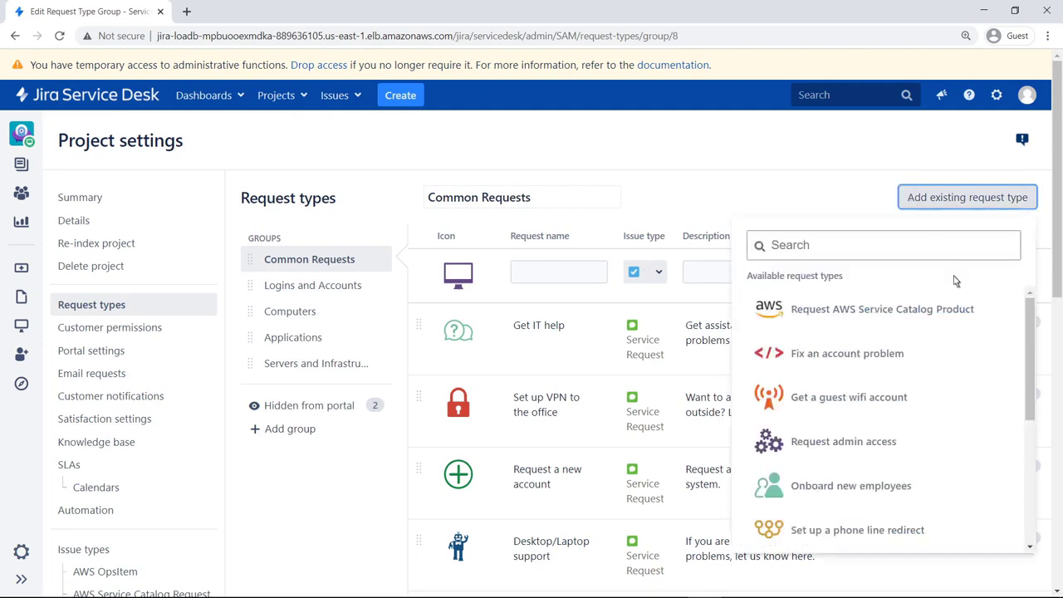
{"action": "left_click", "coordinate": [974, 313]}
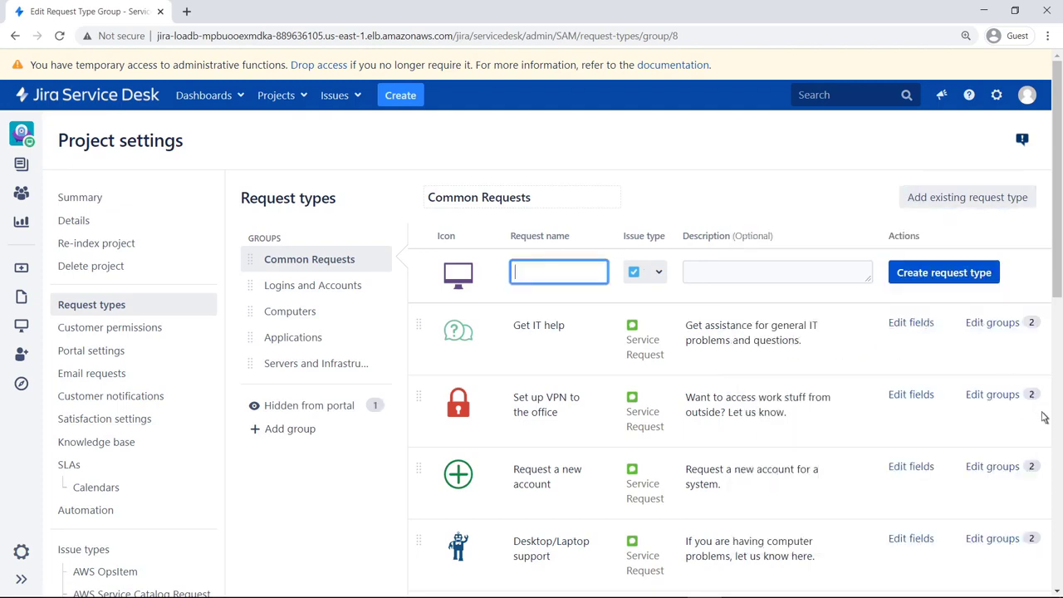
{"action": "scroll", "coordinate": [1056, 440], "scroll_direction": "down", "scroll_amount": 4}
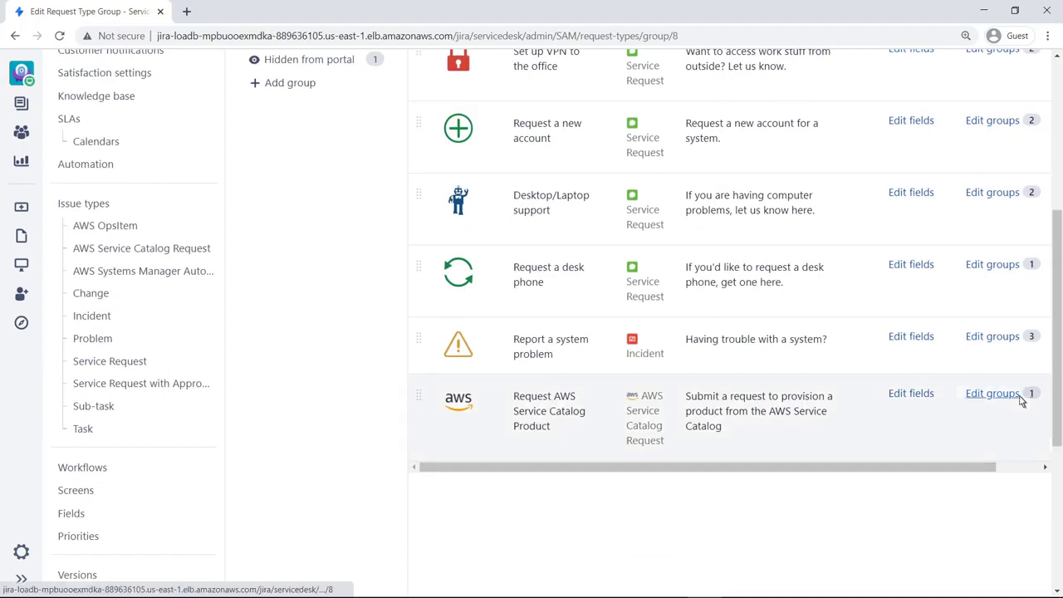
{"action": "left_click", "coordinate": [992, 393]}
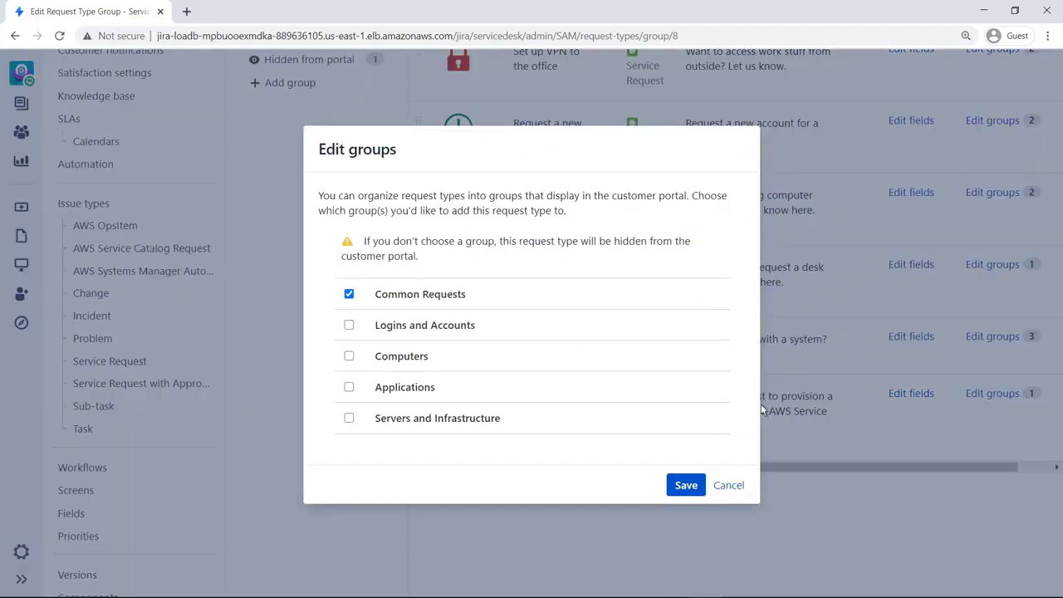
{"action": "left_click", "coordinate": [349, 419]}
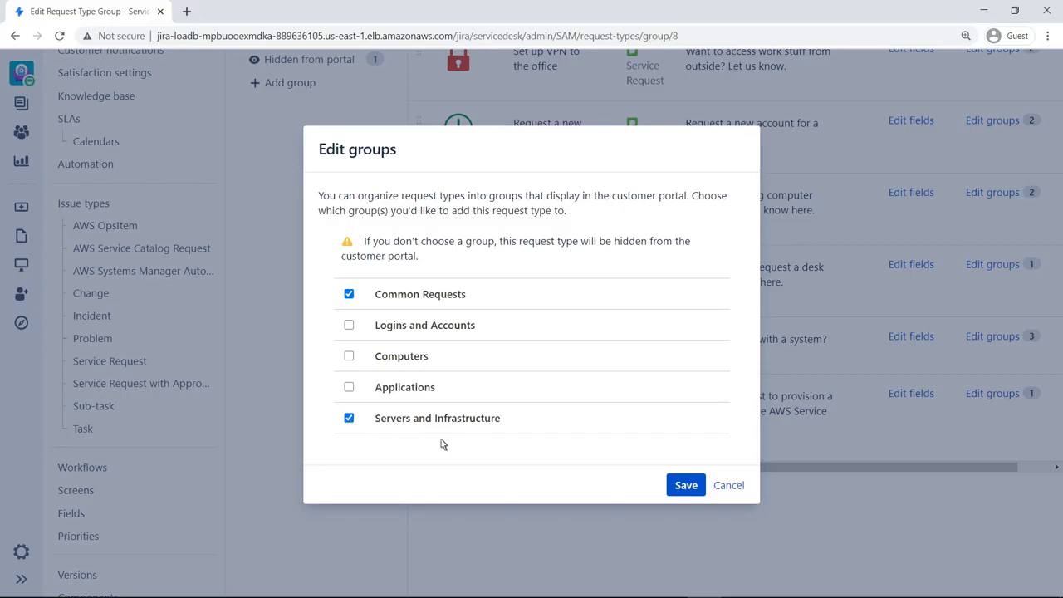
{"action": "left_click", "coordinate": [681, 489]}
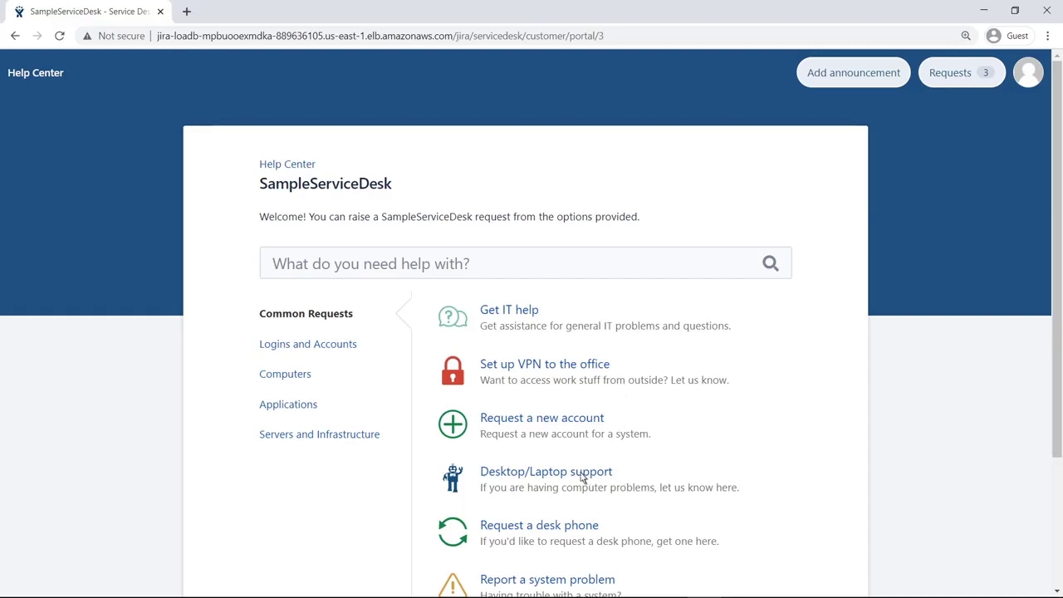
Step: Start a Request AWS Service Catalog Product form with summary 'Sample S3 Bucket' and product S3 WithLifeCycle
{"action": "left_click", "coordinate": [378, 443]}
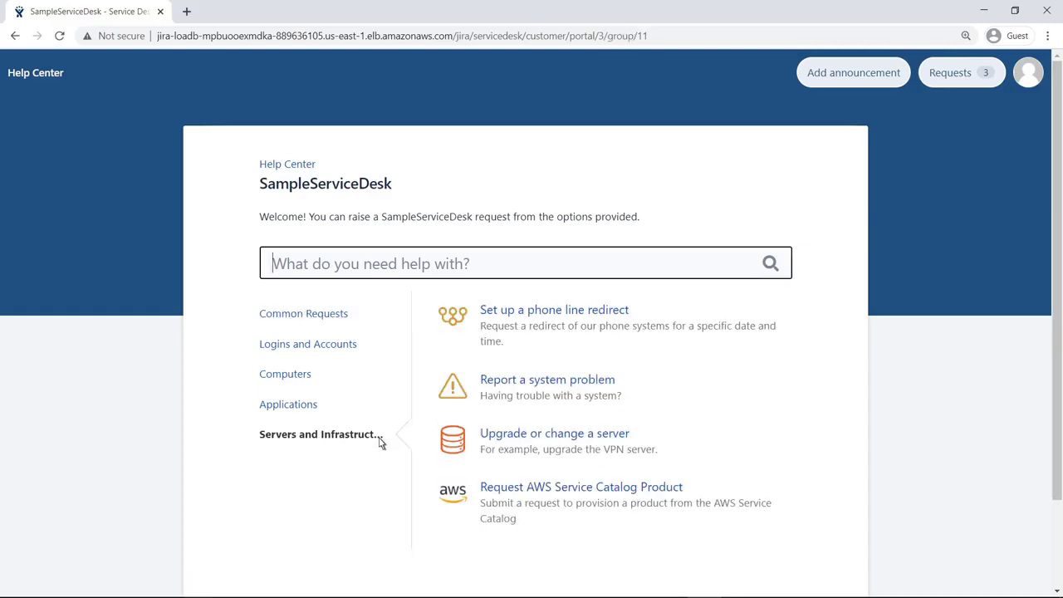
{"action": "left_click", "coordinate": [486, 491]}
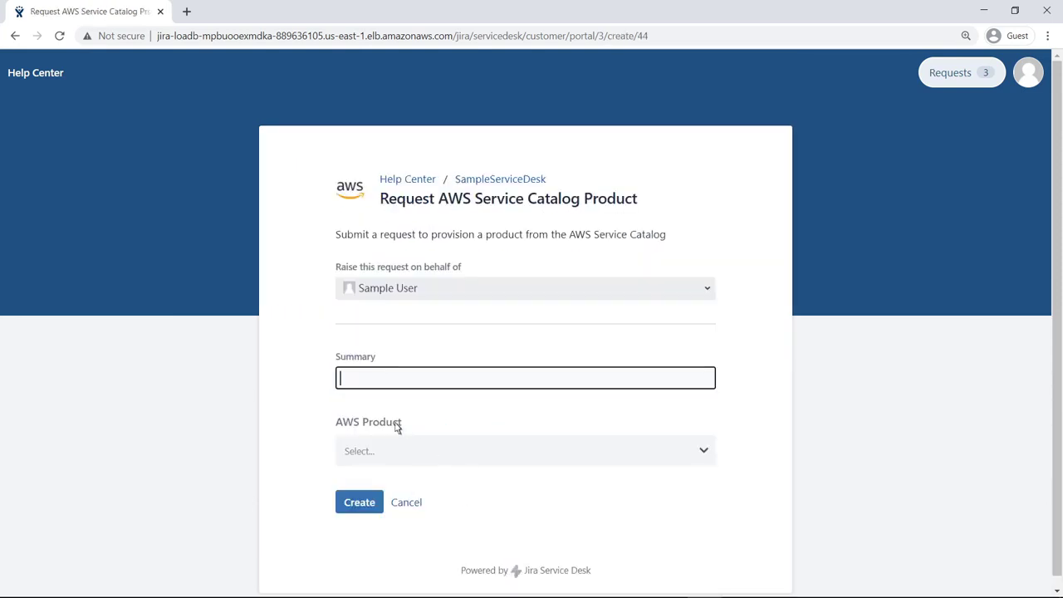
{"action": "type", "text": "Sample S3 Bucket"}
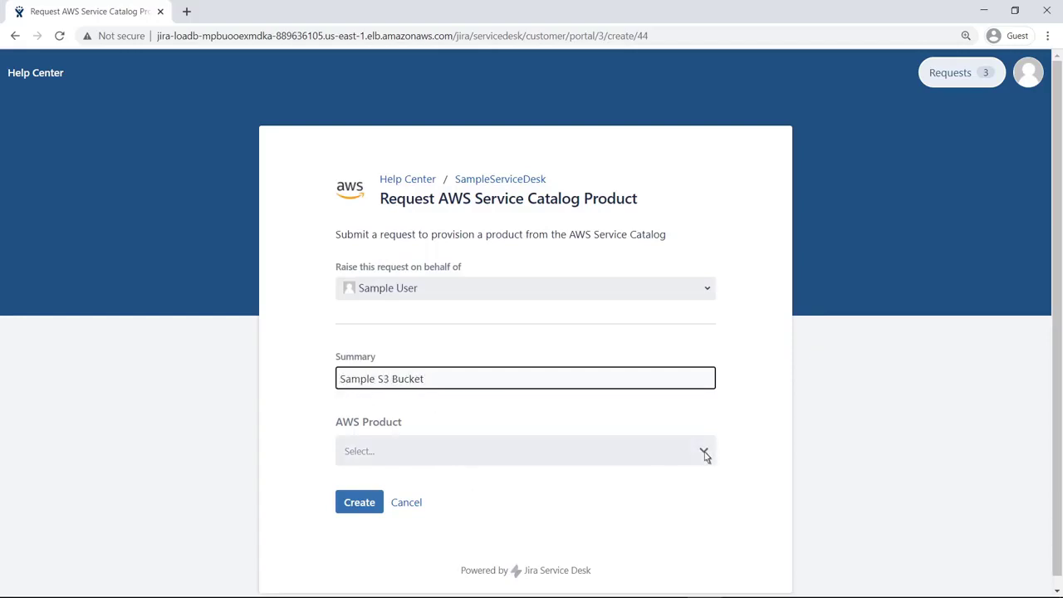
{"action": "left_click", "coordinate": [704, 453]}
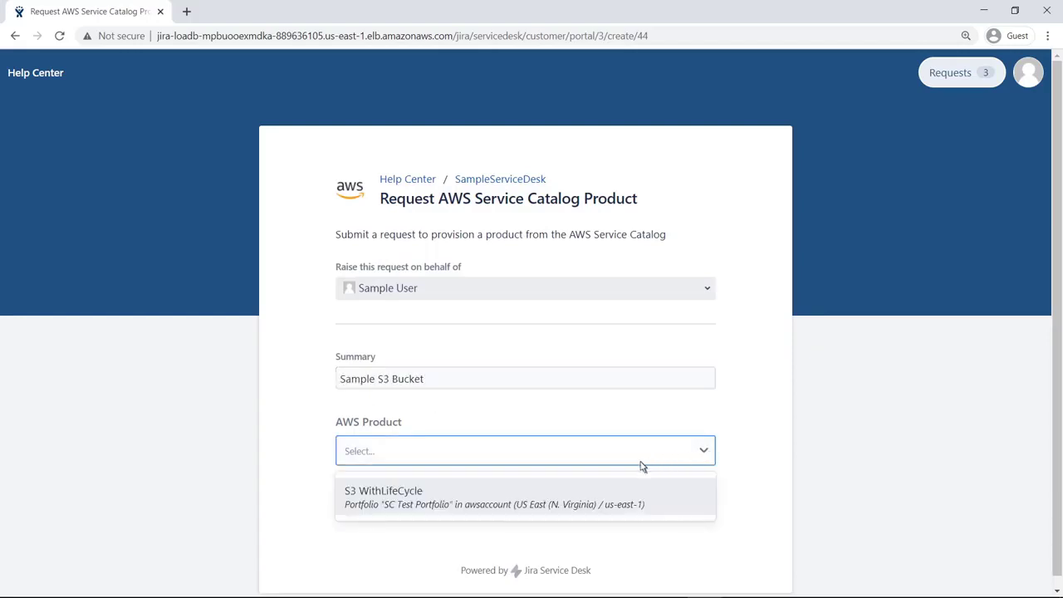
{"action": "left_click", "coordinate": [422, 499]}
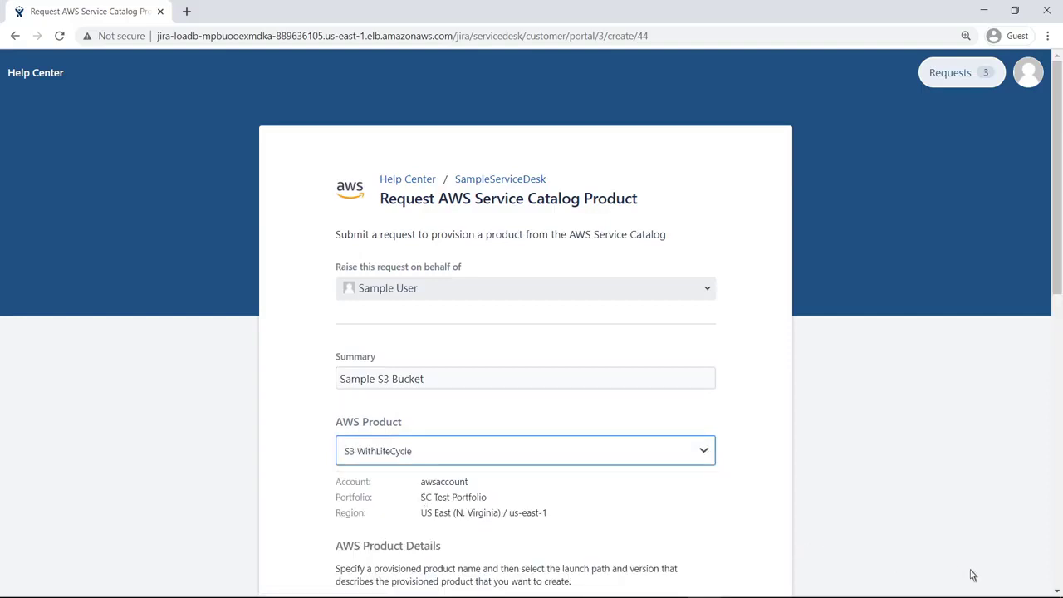
Step: Add the tag CostCenter = 1001 to the product request and submit it
{"action": "scroll", "coordinate": [1058, 586], "scroll_direction": "down", "scroll_amount": 3}
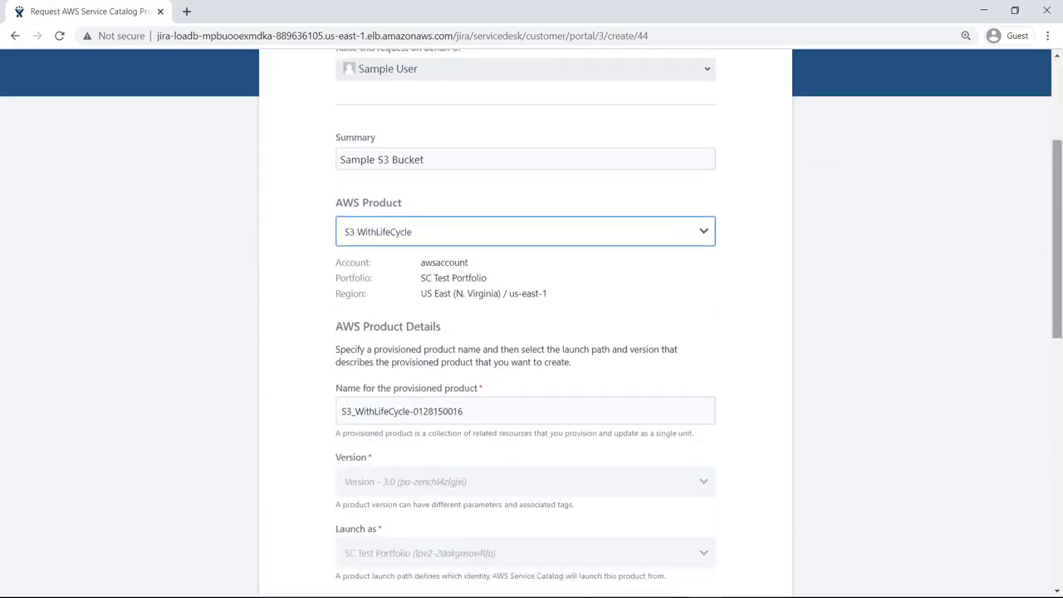
{"action": "scroll", "coordinate": [532, 323], "scroll_direction": "down", "scroll_amount": 3}
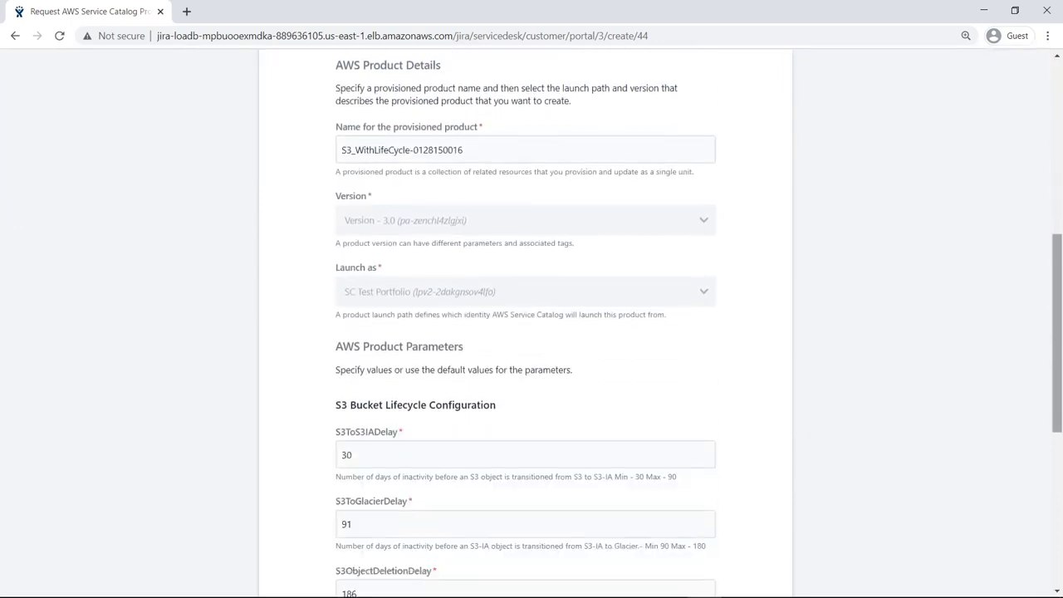
{"action": "scroll", "coordinate": [531, 323], "scroll_direction": "down", "scroll_amount": 3}
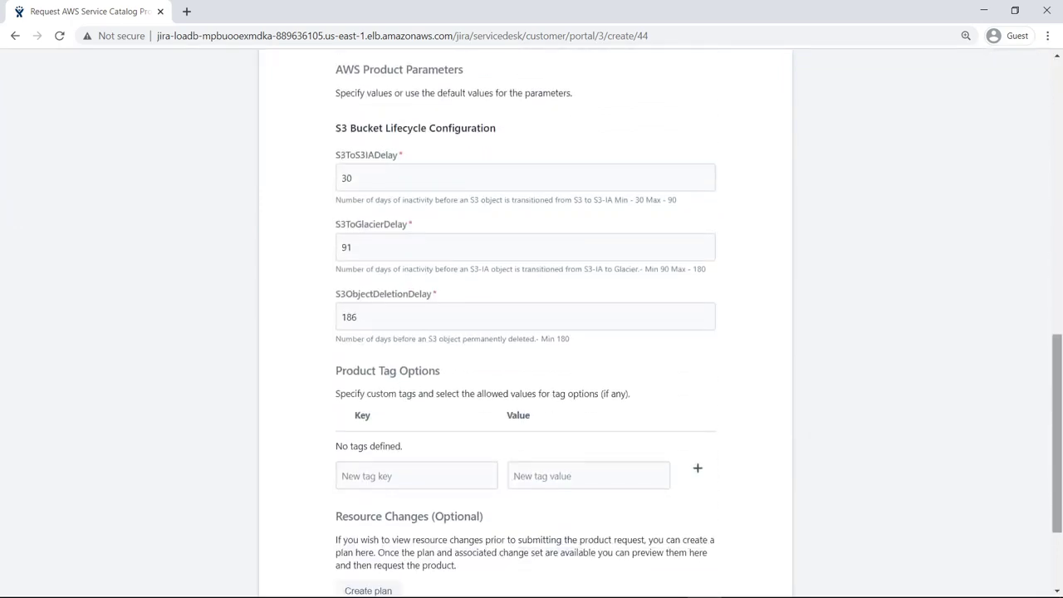
{"action": "scroll", "coordinate": [531, 323], "scroll_direction": "down", "scroll_amount": 1}
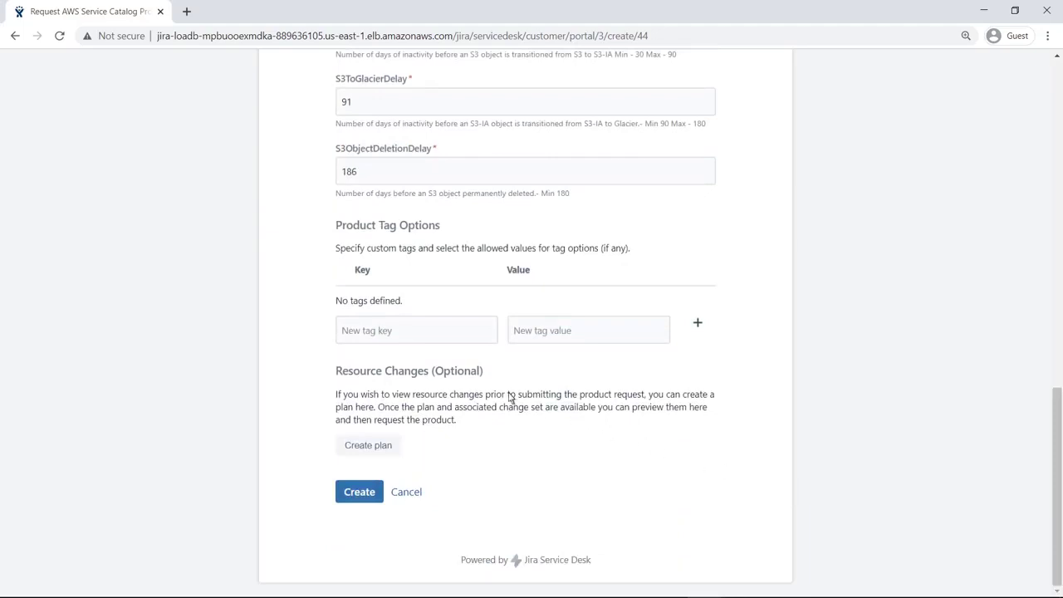
{"action": "left_click", "coordinate": [347, 338]}
{"action": "type", "text": "CostCenter"}
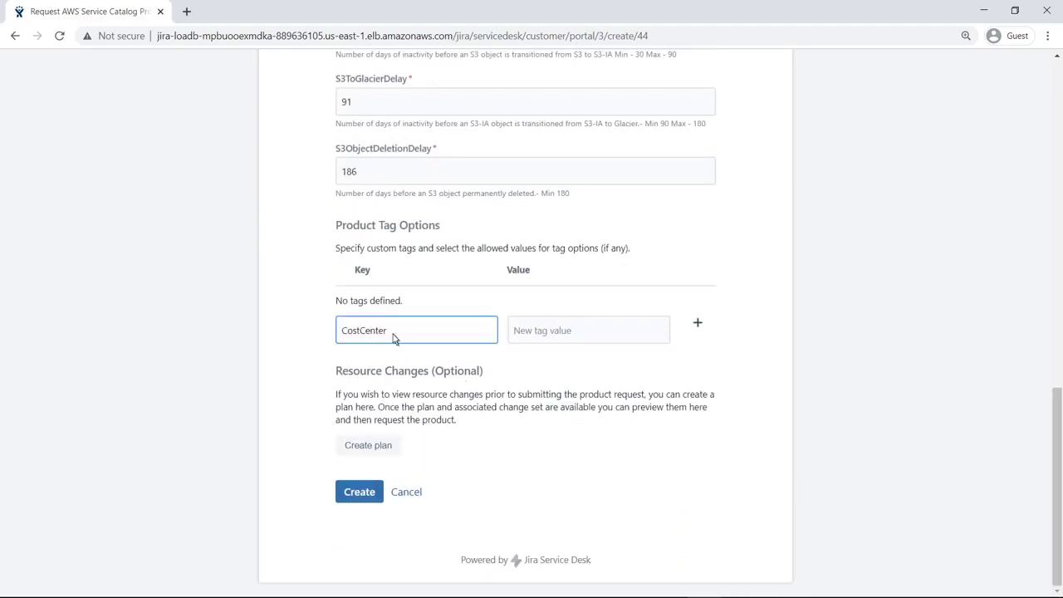
{"action": "left_click", "coordinate": [511, 336]}
{"action": "type", "text": "1001"}
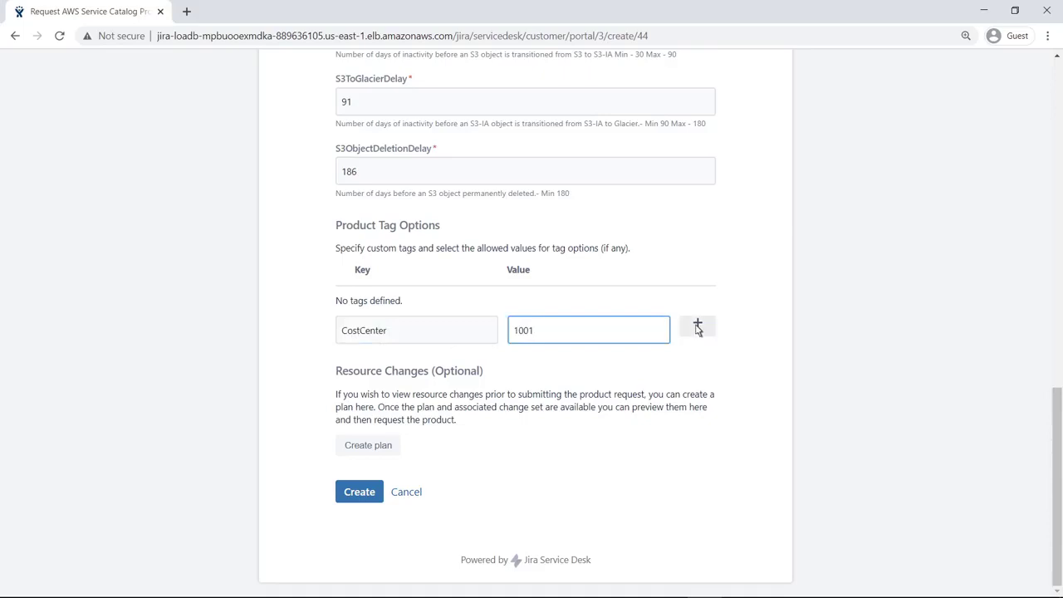
{"action": "left_click", "coordinate": [698, 326]}
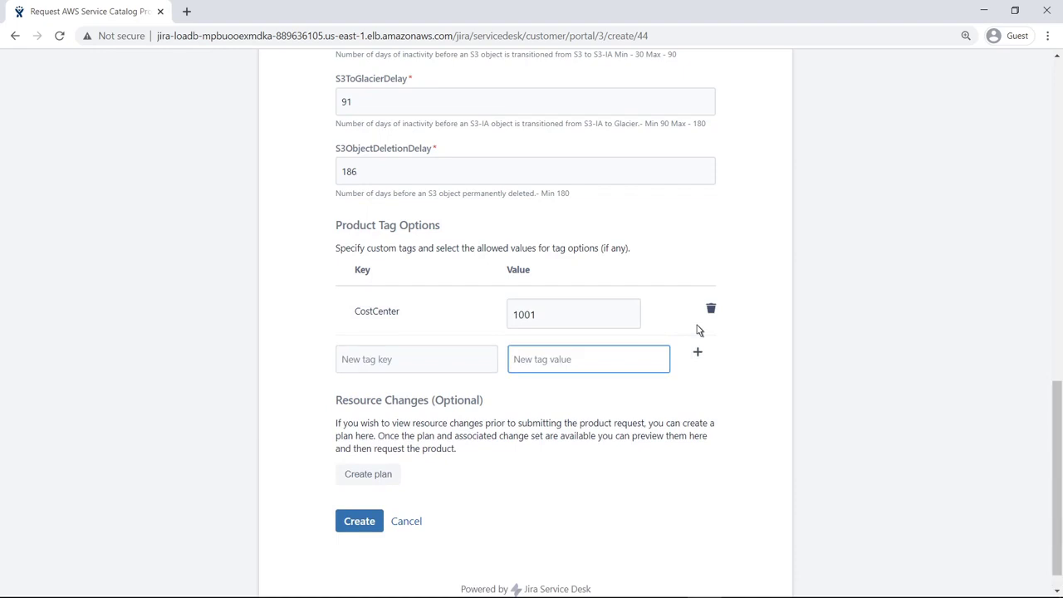
{"action": "left_click", "coordinate": [359, 521]}
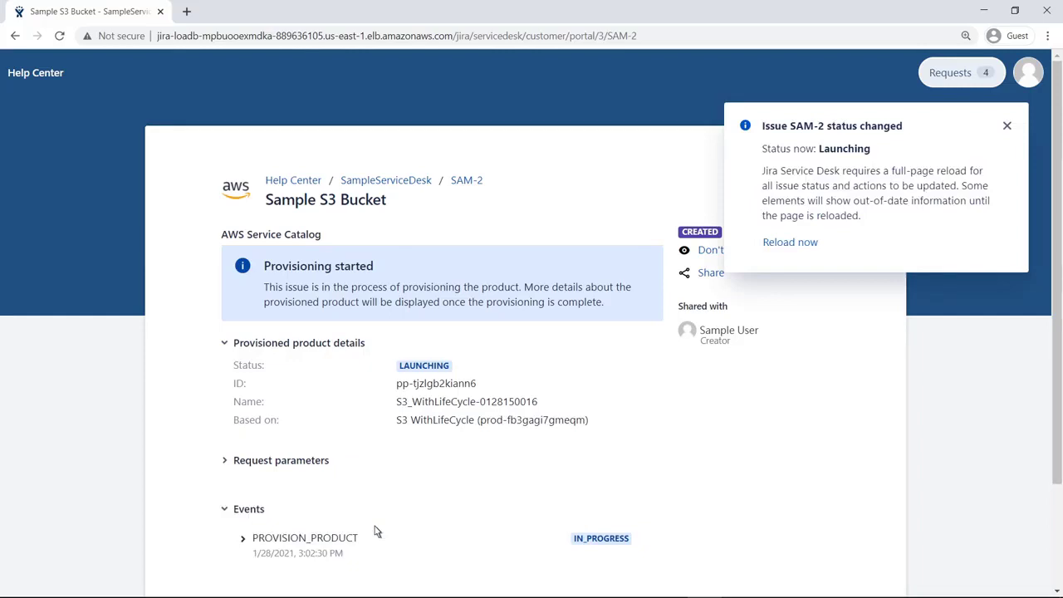
Step: Reload SAM-2 to see AVAILABLE, expand the PROVISION_PRODUCT outputs, then view the S3 Buckets list
{"action": "left_click", "coordinate": [789, 242]}
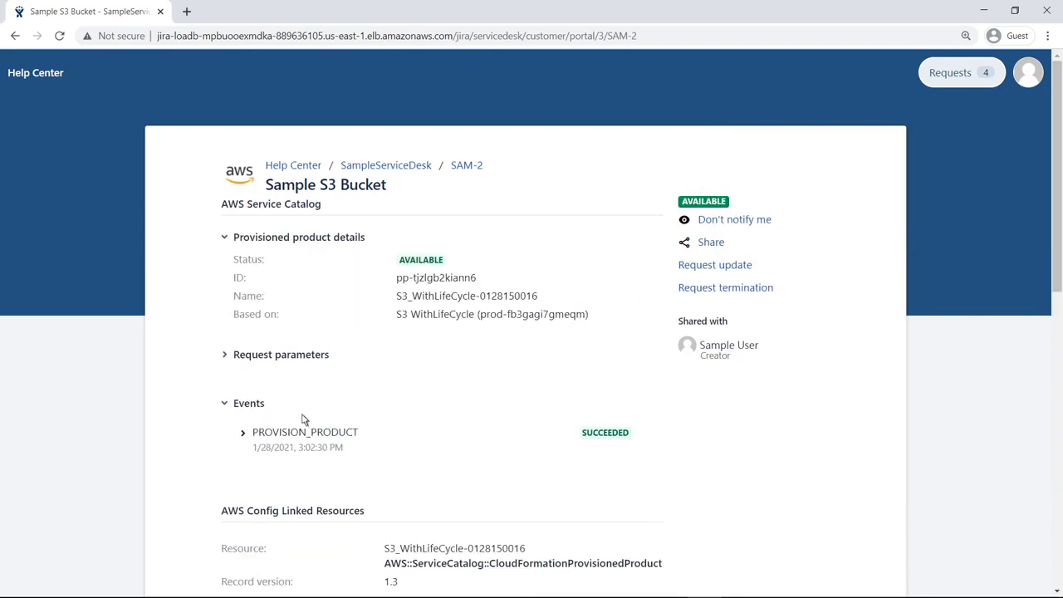
{"action": "left_click", "coordinate": [243, 434]}
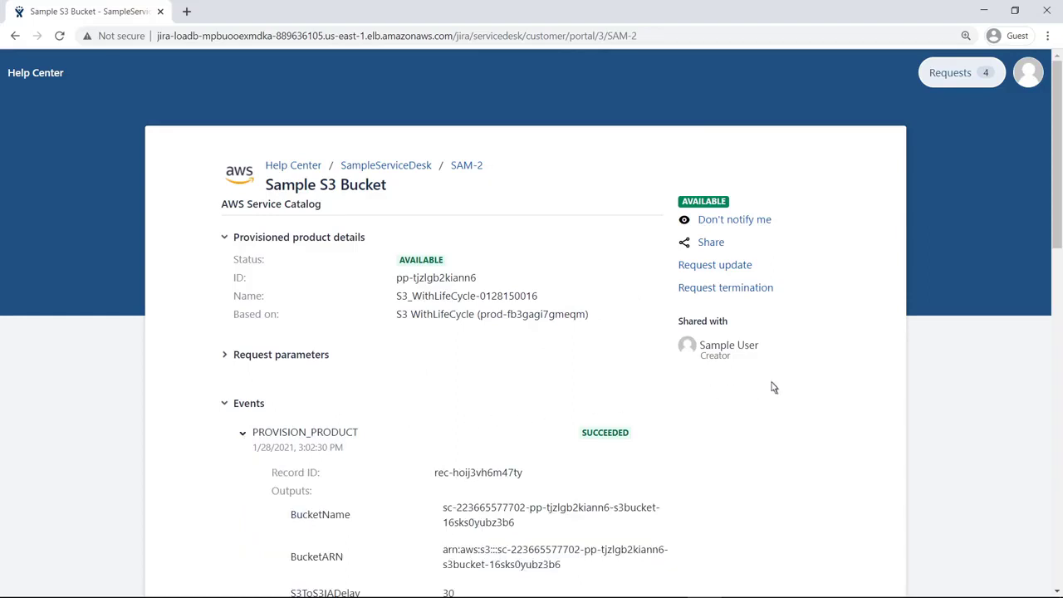
{"action": "left_click", "coordinate": [1055, 356]}
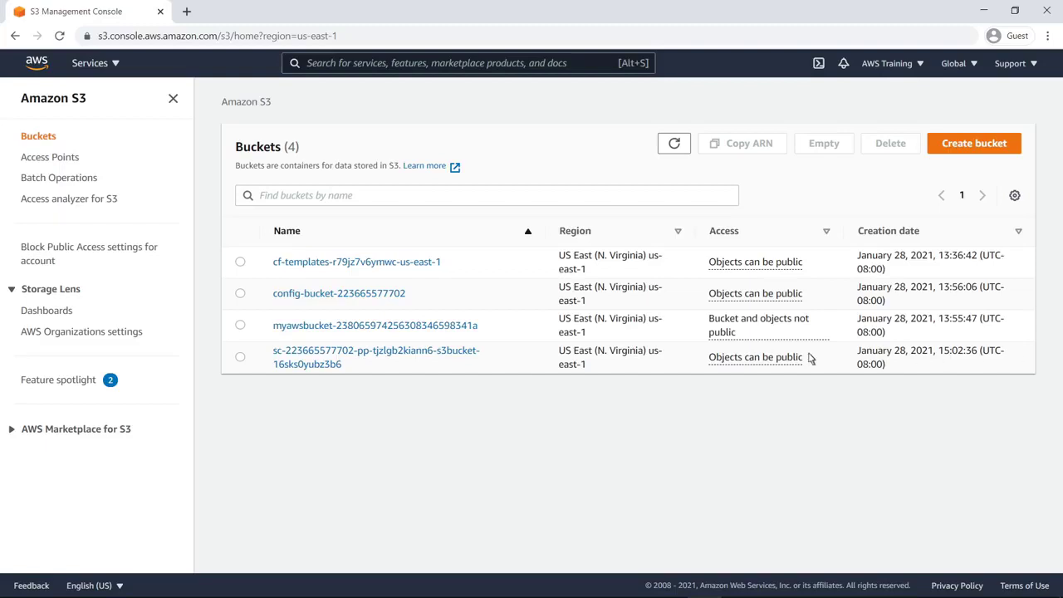
Step: Open the sc-… bucket in the S3 Buckets list to confirm it exists and is empty
{"action": "left_click", "coordinate": [465, 351]}
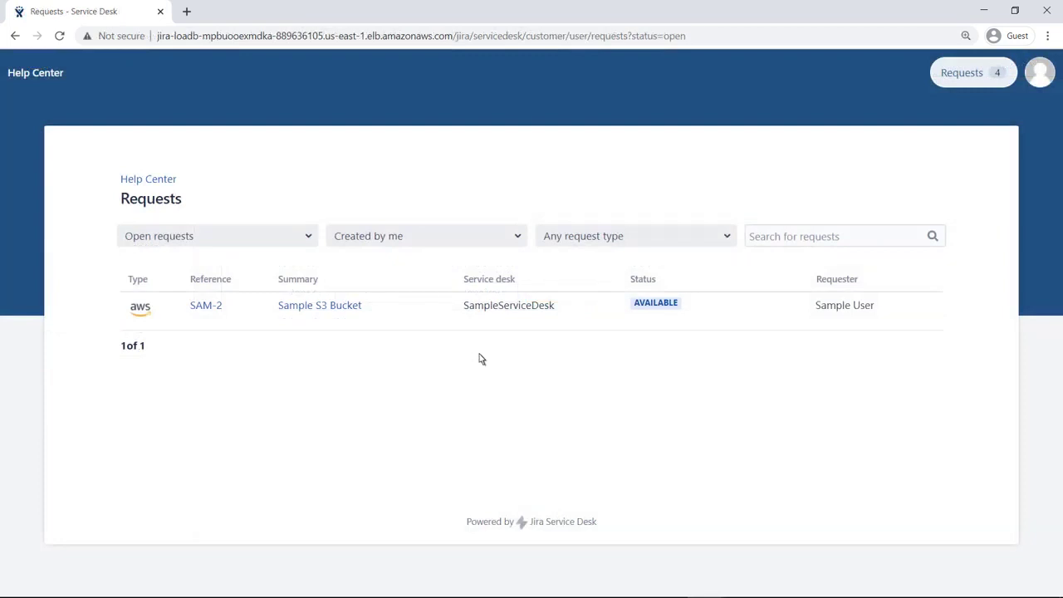
Step: Open the Sample S3 Bucket request and expand its AWS Config Configuration Item Details
{"action": "left_click", "coordinate": [361, 307]}
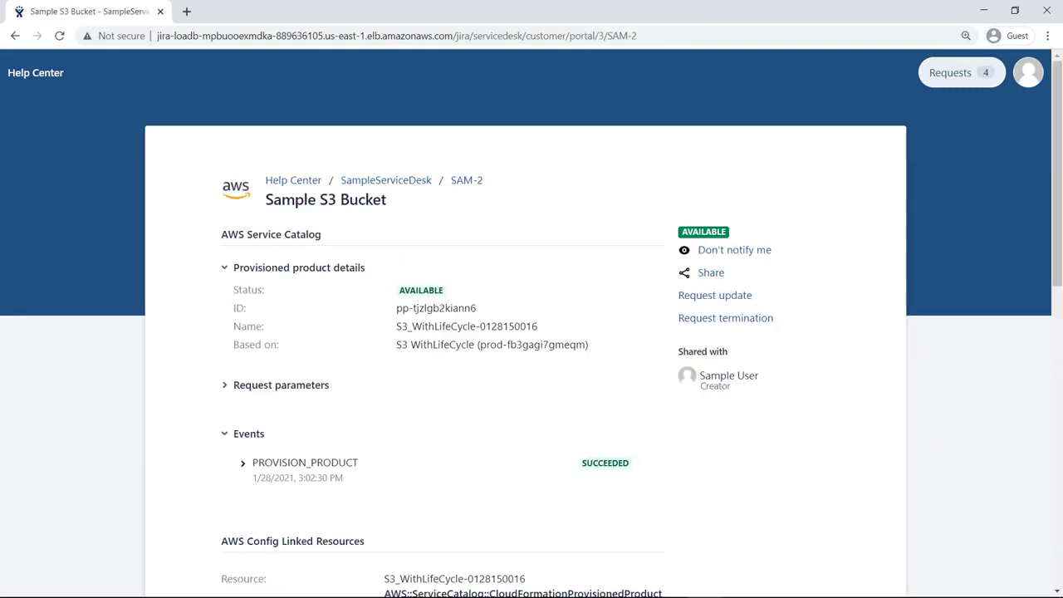
{"action": "left_click", "coordinate": [1058, 464]}
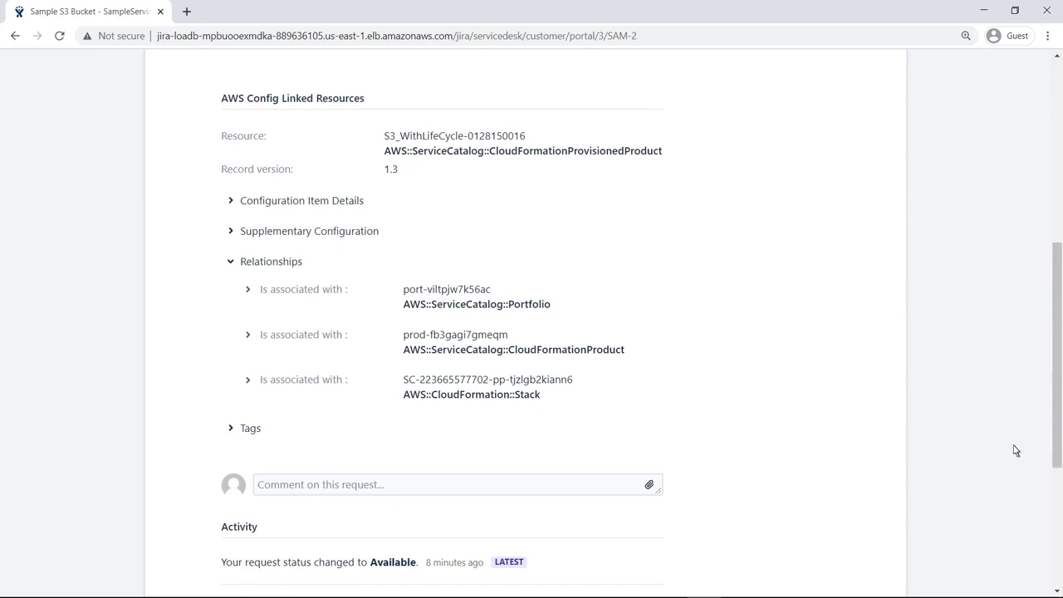
{"action": "left_click", "coordinate": [232, 202]}
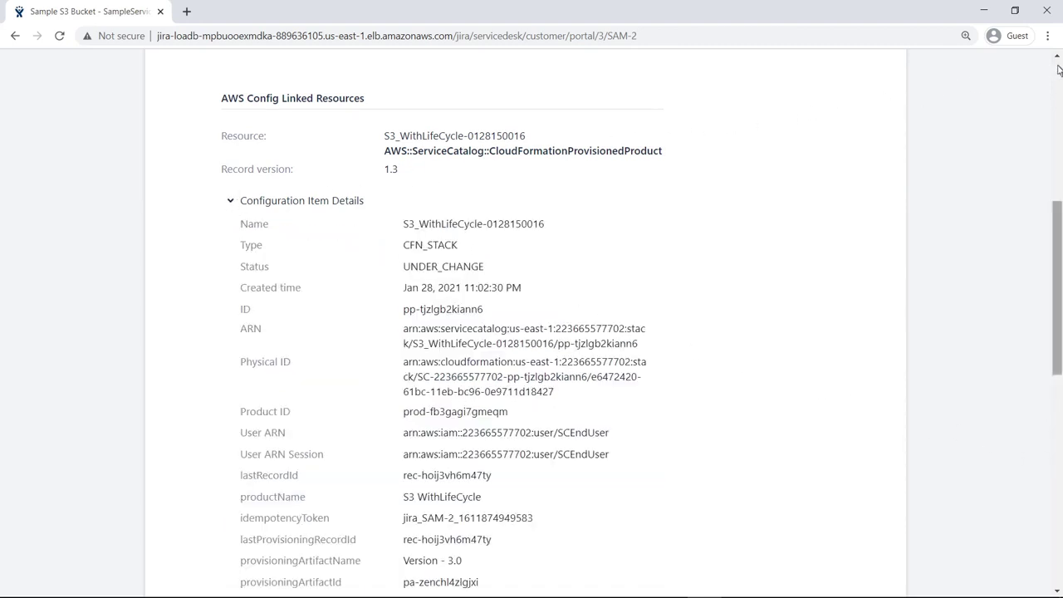
{"action": "scroll", "coordinate": [1056, 249], "scroll_direction": "up", "scroll_amount": 5}
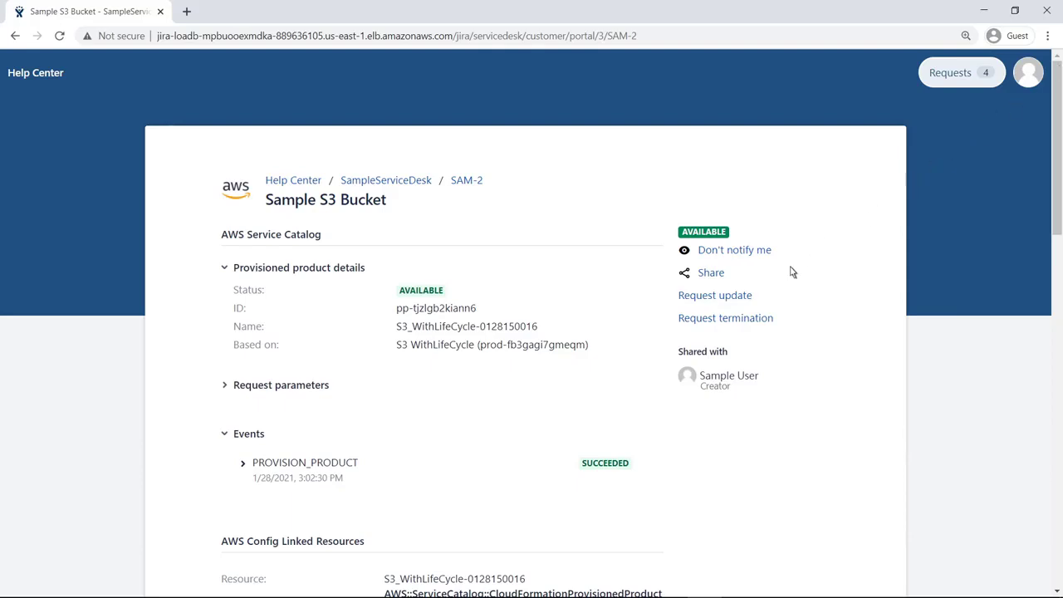
Step: Request termination of SAM-2's provisioned S3 product and reload to see it TERMINATED
{"action": "left_click", "coordinate": [751, 297]}
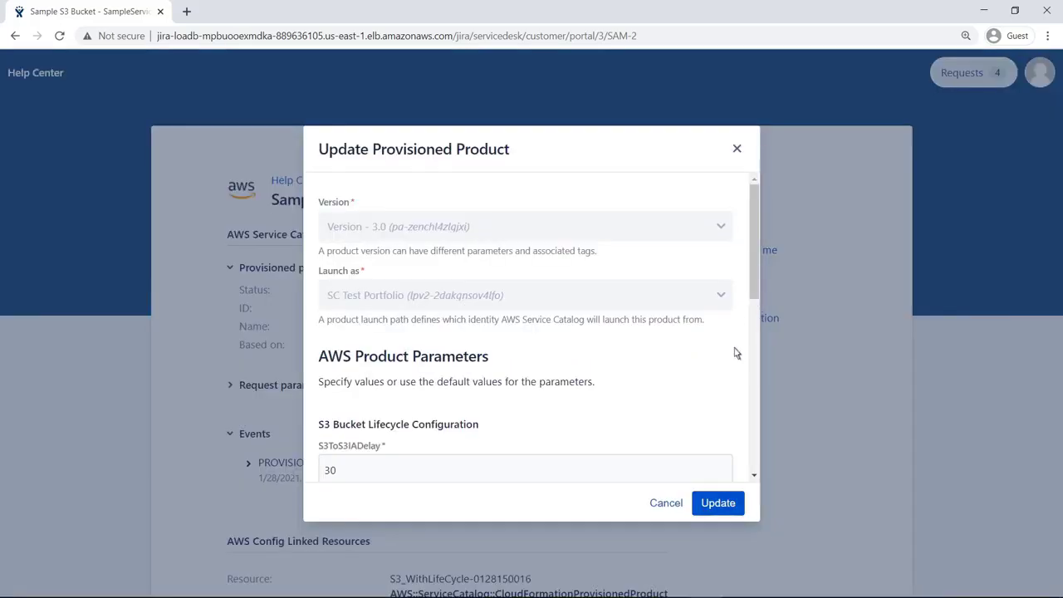
{"action": "left_click", "coordinate": [665, 503]}
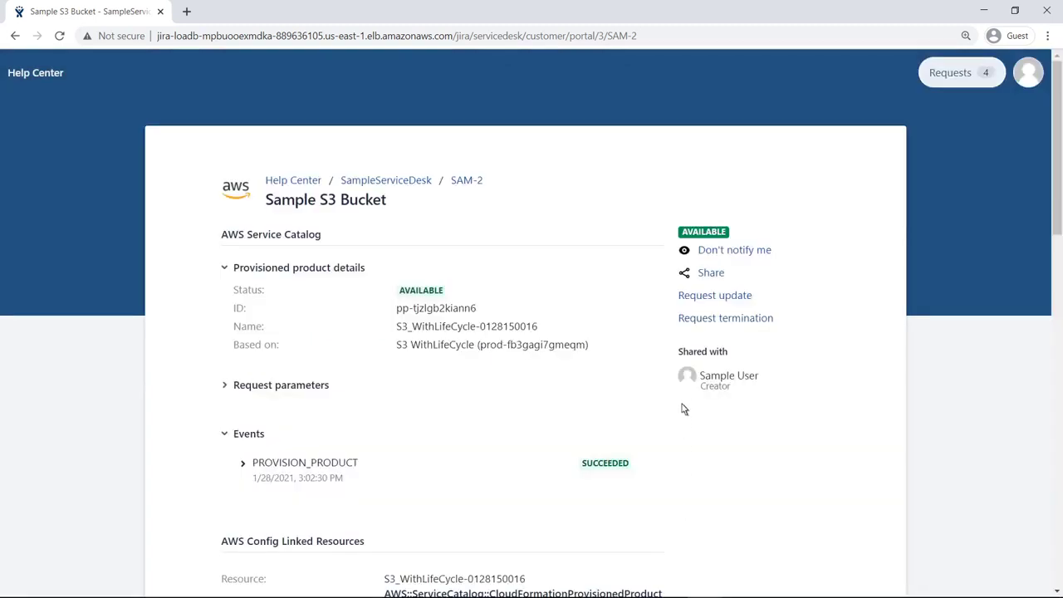
{"action": "left_click", "coordinate": [683, 320]}
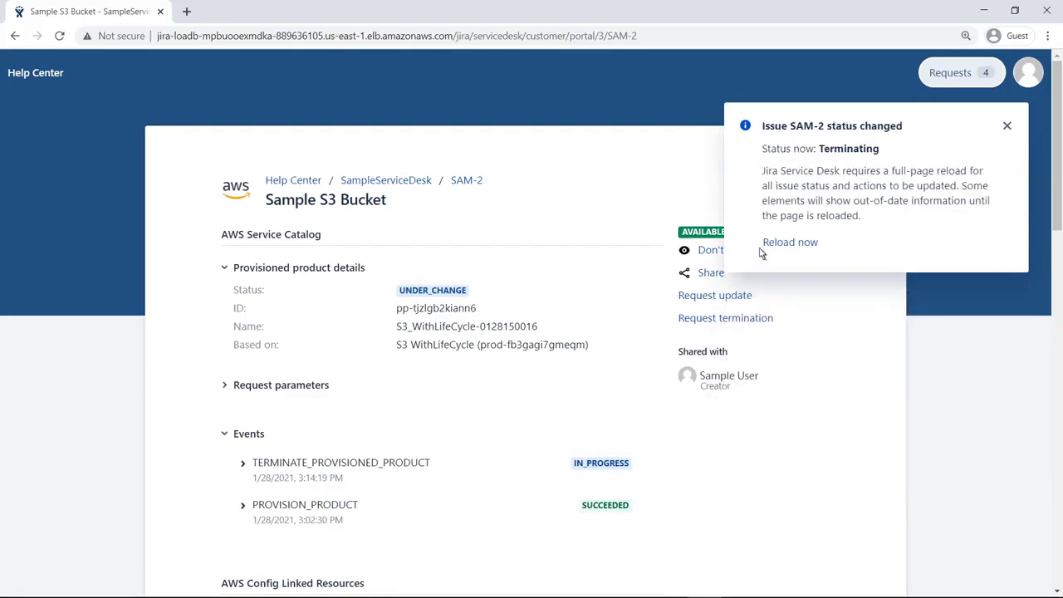
{"action": "left_click", "coordinate": [788, 242]}
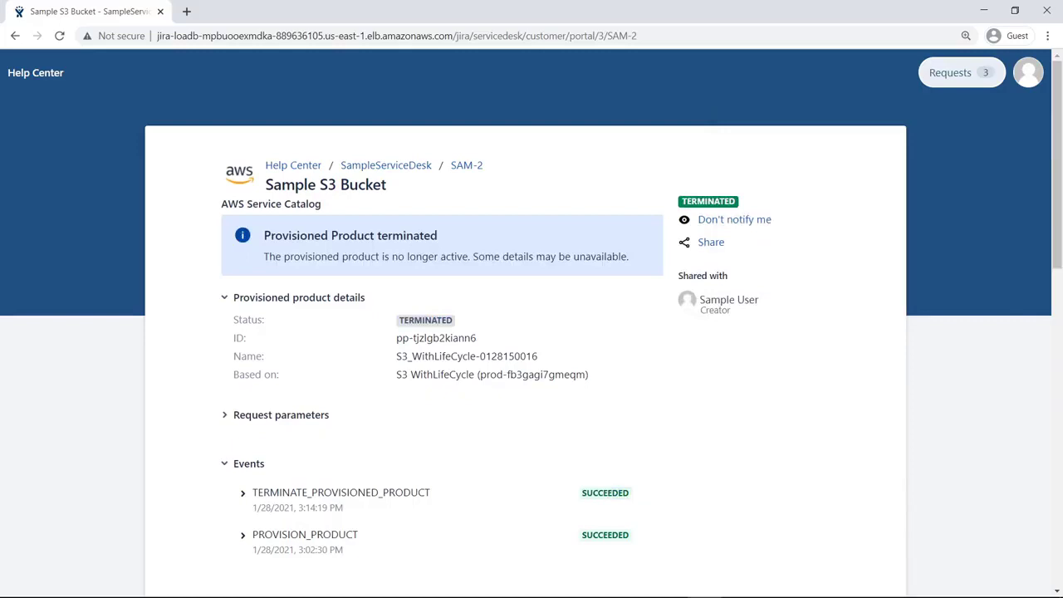